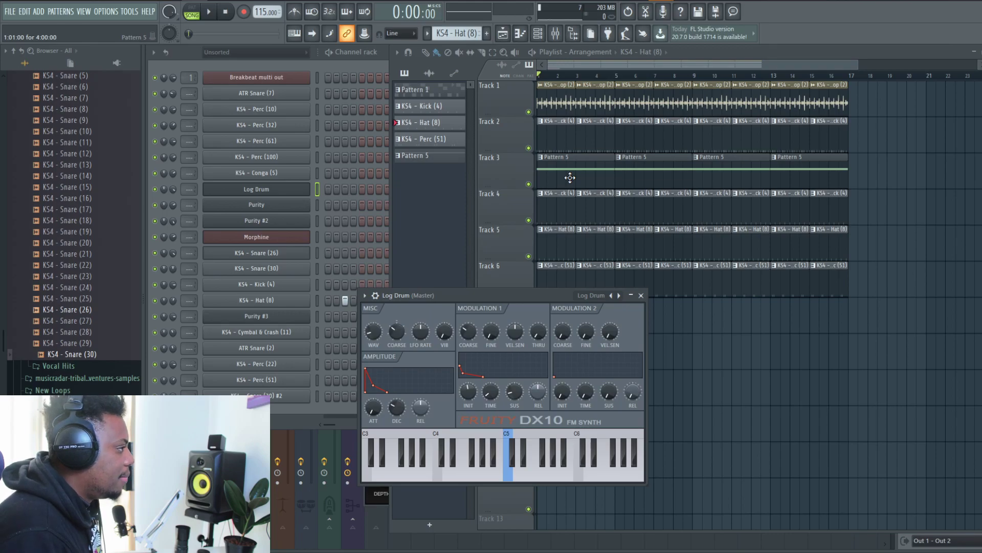
- Start song playback, switch to Pattern 1 and fill Track 8 with its clips through the end of bar 16
left_click_drag(543, 295, 401, 212)
key("space")
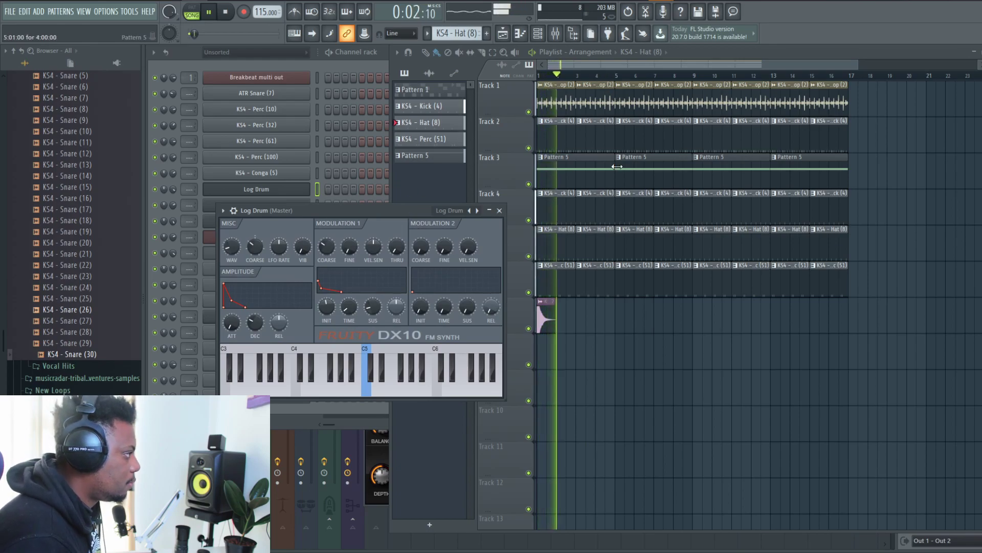
left_click(197, 53)
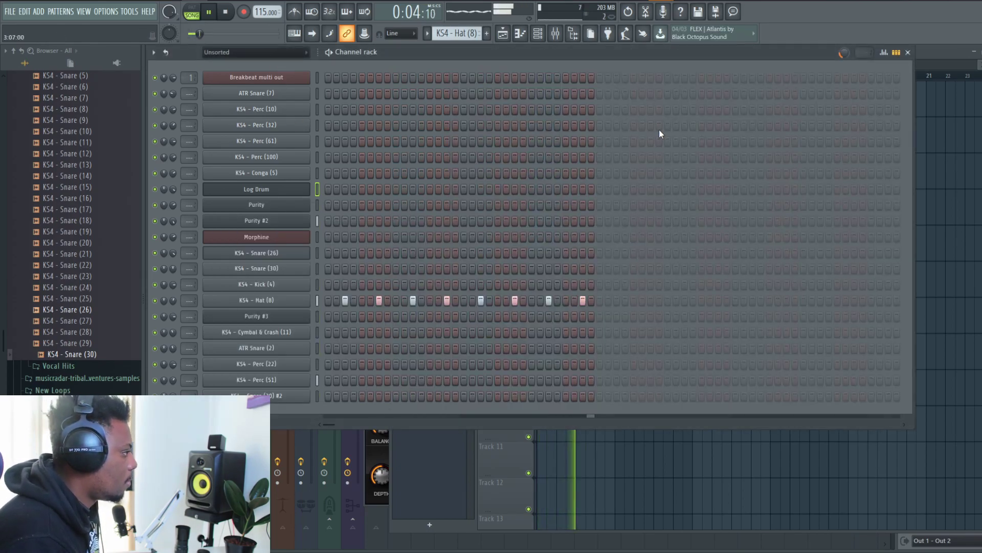
key("KP_Subtract")
key("KP_Subtract")
key("KP_Subtract")
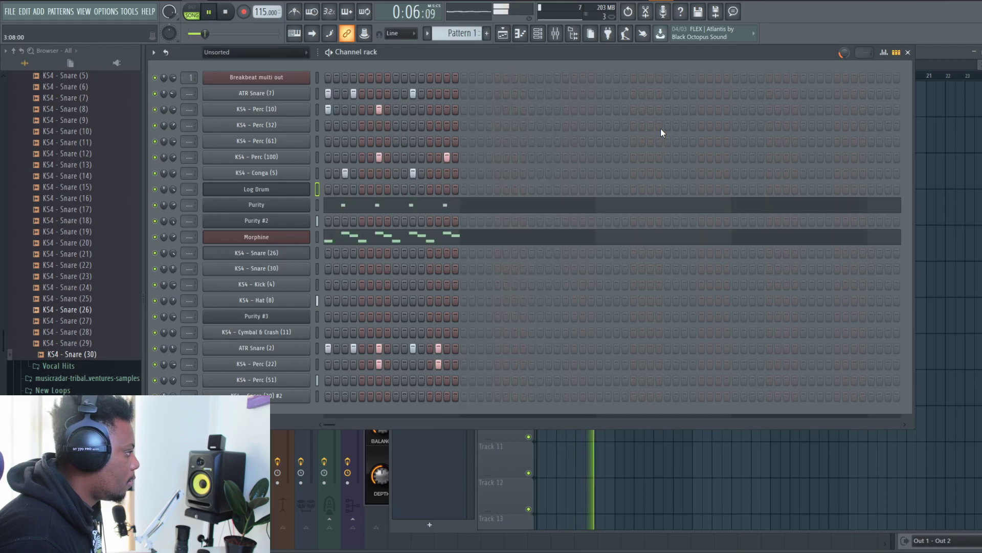
left_click(943, 49)
mouse_move(435, 89)
left_mouse_down()
mouse_move(538, 352)
mouse_move(831, 353)
left_mouse_up()
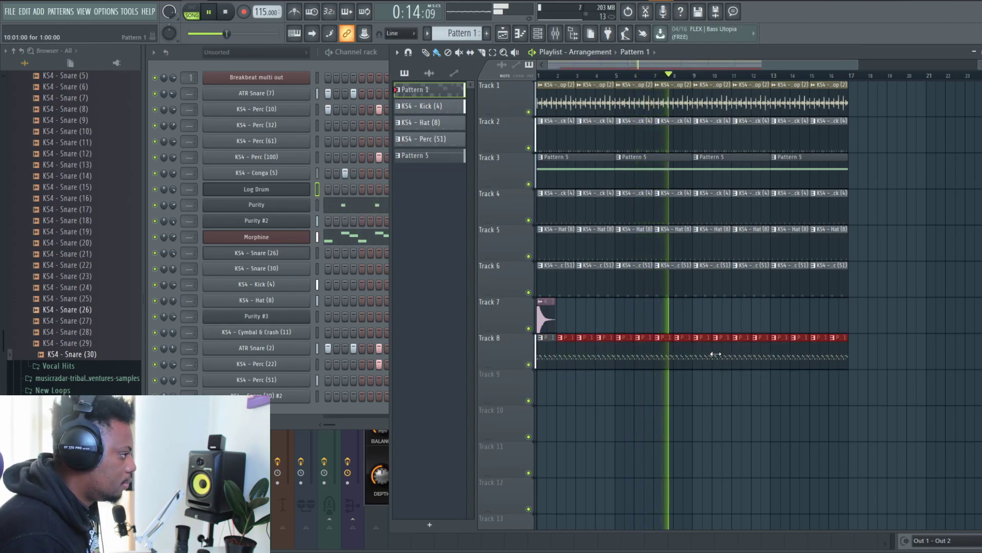
- Examine Pattern 1's channel steps against the playlist arrangement while the song plays
double_click(698, 349)
left_click(441, 58)
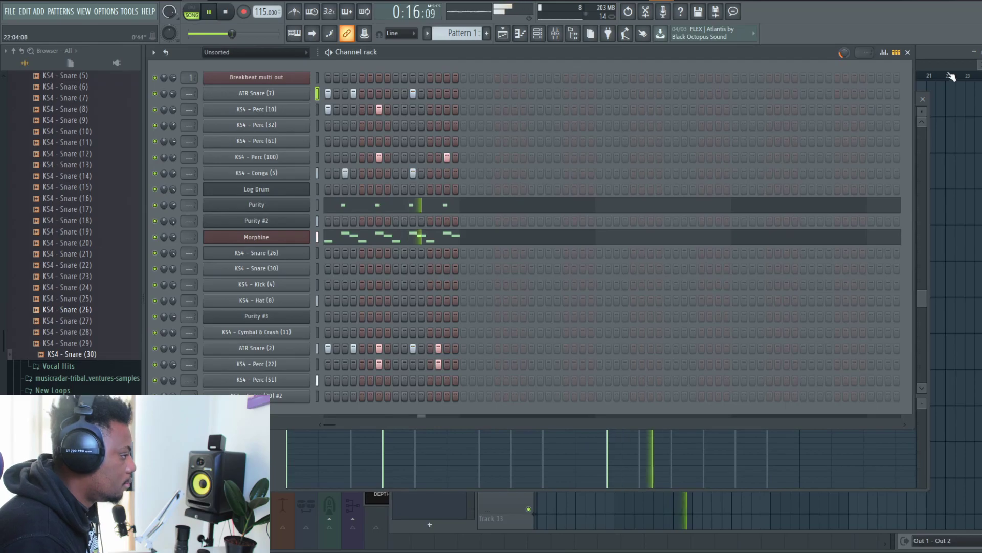
left_click(931, 50)
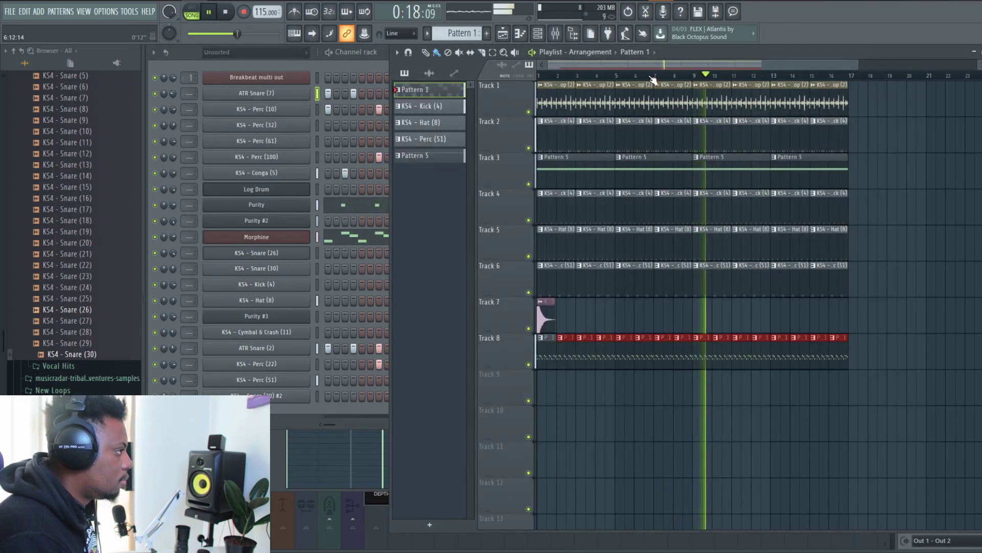
left_click(186, 56)
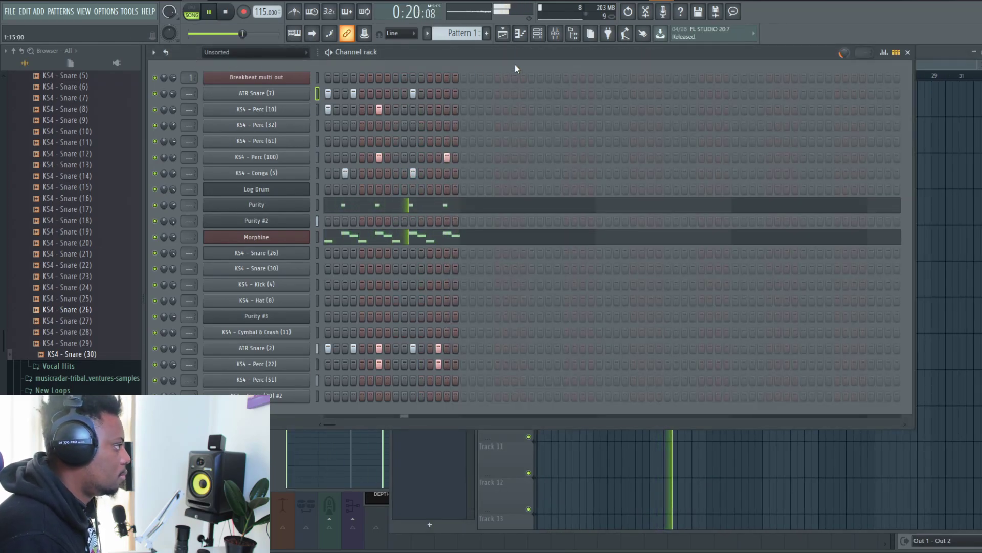
left_click(933, 54)
scroll(596, 75, "up", 3)
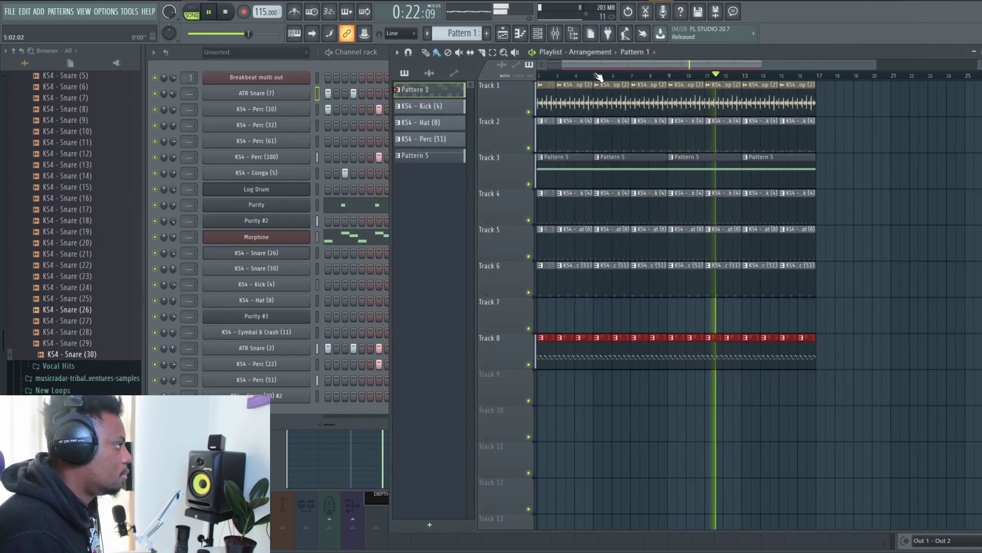
scroll(587, 66, "down", 2)
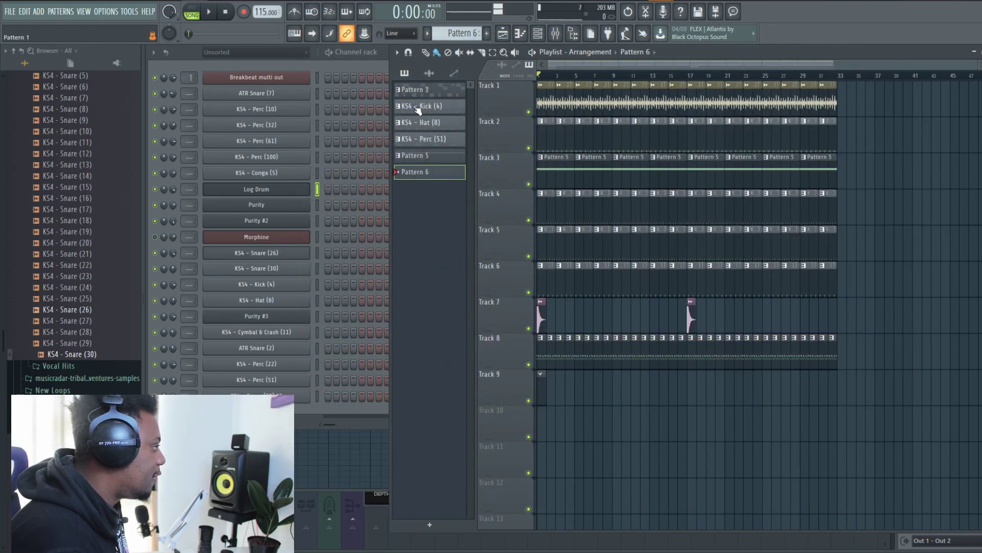
- Open the Log Drum synth and start playback to perform its part into Pattern 6
left_click(284, 190)
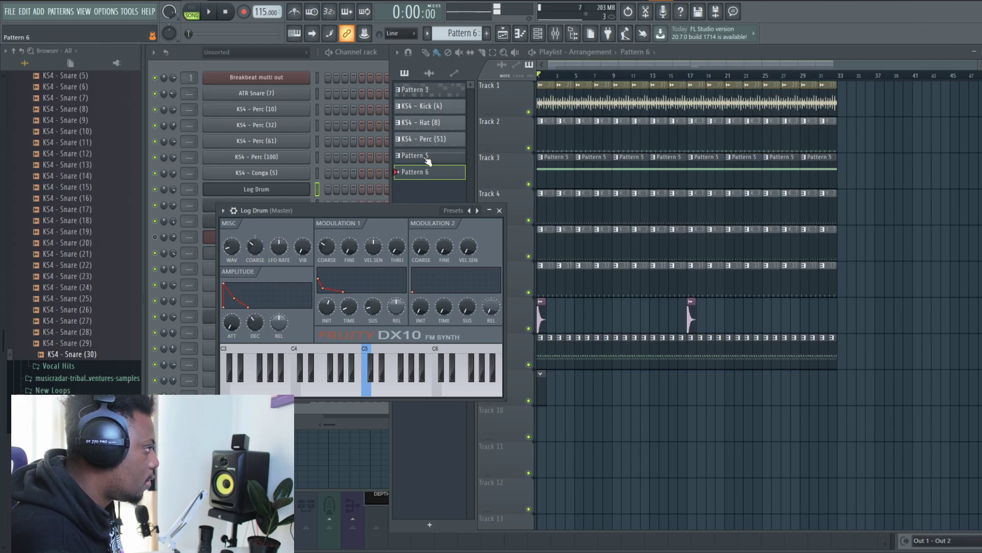
left_click_drag(431, 213, 401, 198)
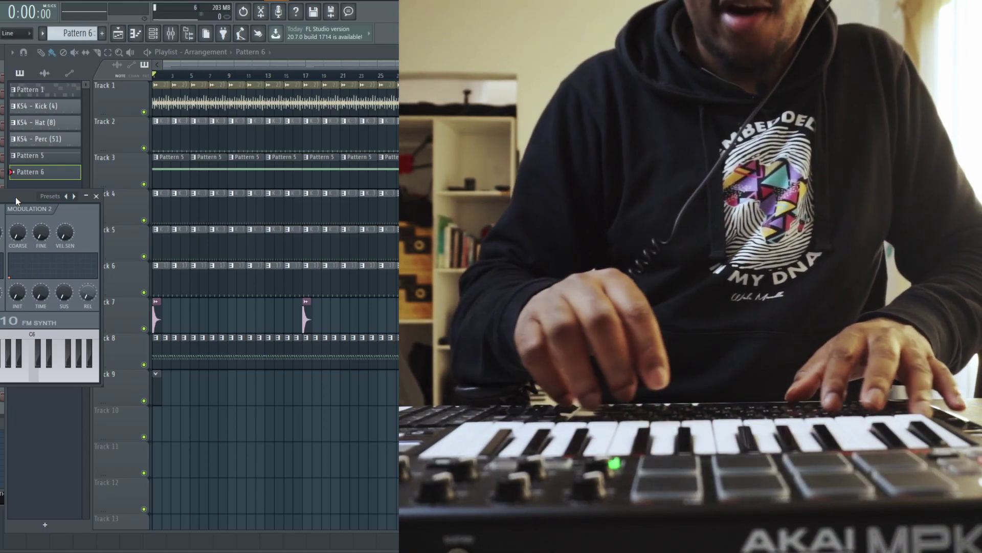
key("space")
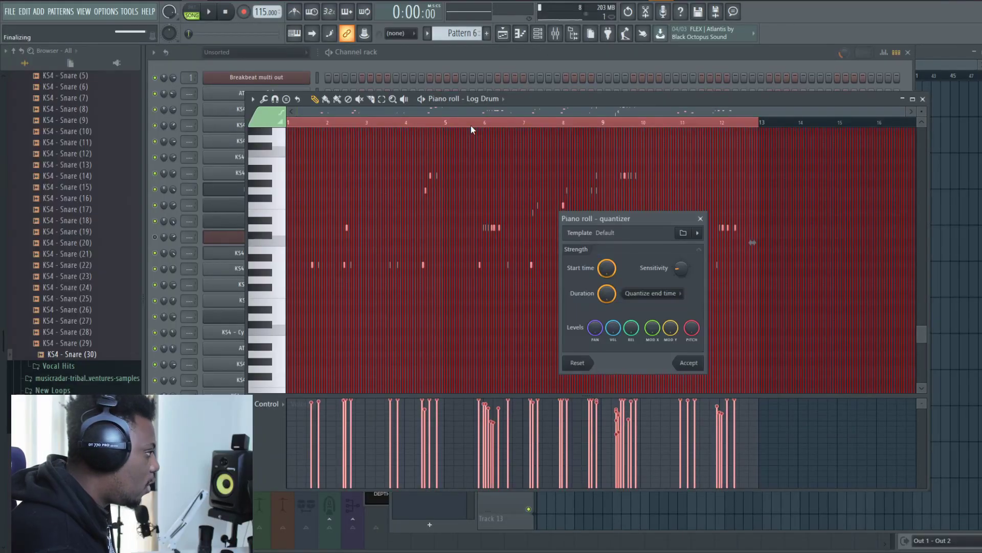
- Quantize all the Log Drum notes with the Default template and play the result from the start
key("Return")
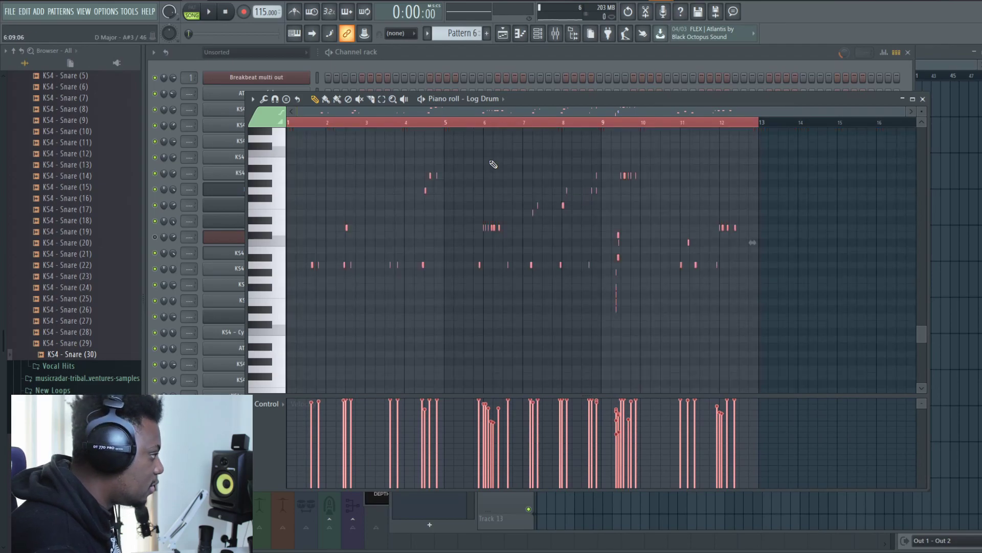
scroll(442, 135, "up", 2)
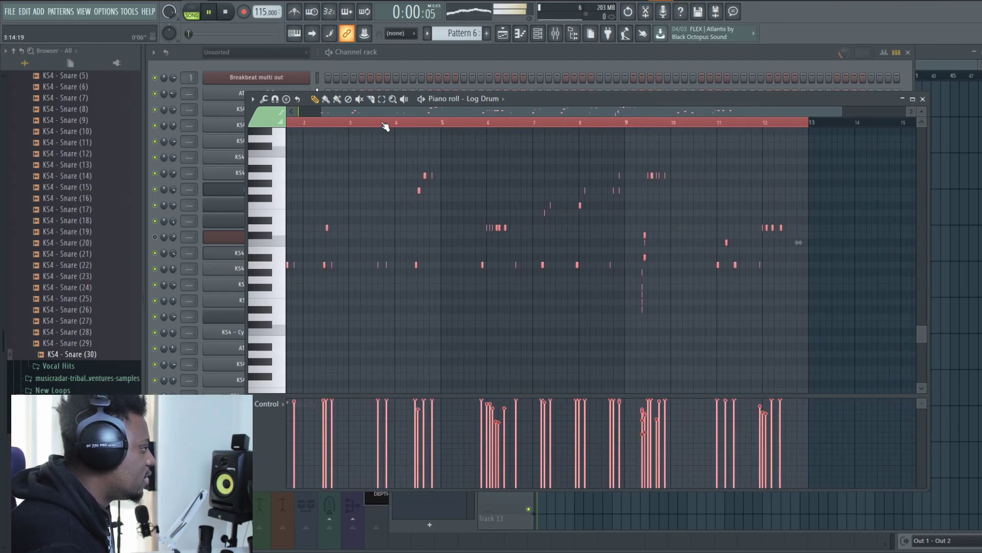
scroll(393, 127, "up", 5)
key("space")
key("space")
scroll(353, 128, "up", 3)
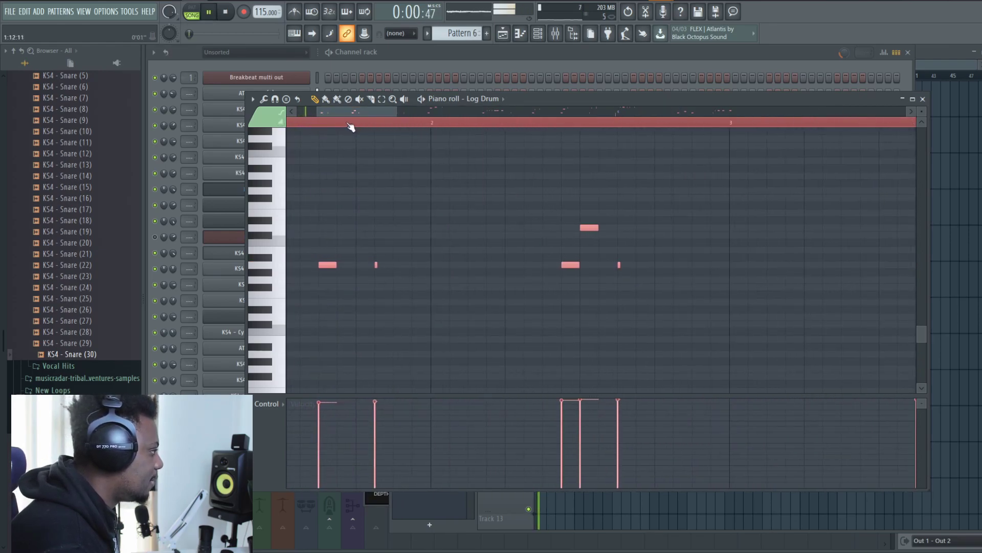
scroll(370, 128, "down", 6)
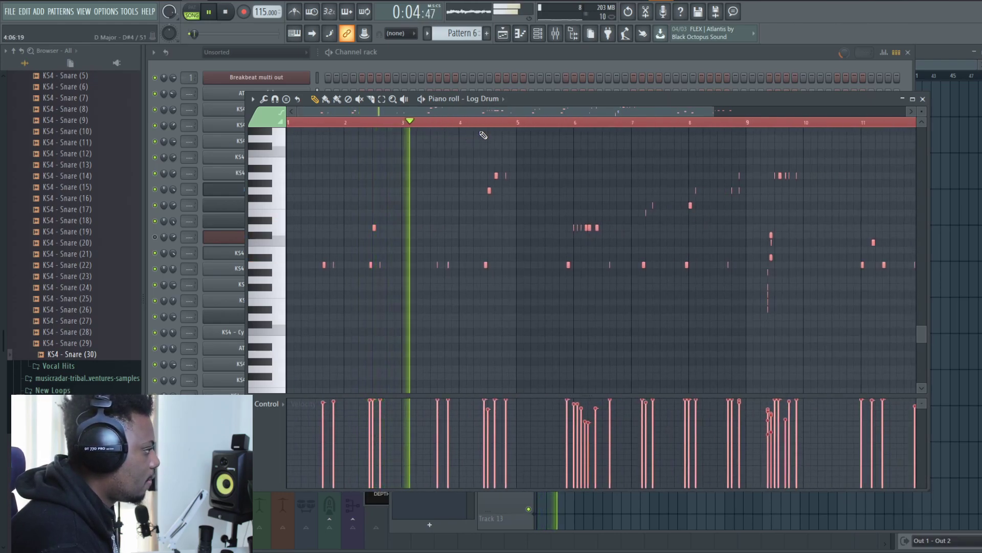
- Play the quantized Log Drum part, inspect the fast run in bar 9 and undo the quantize
scroll(486, 129, "up", 4)
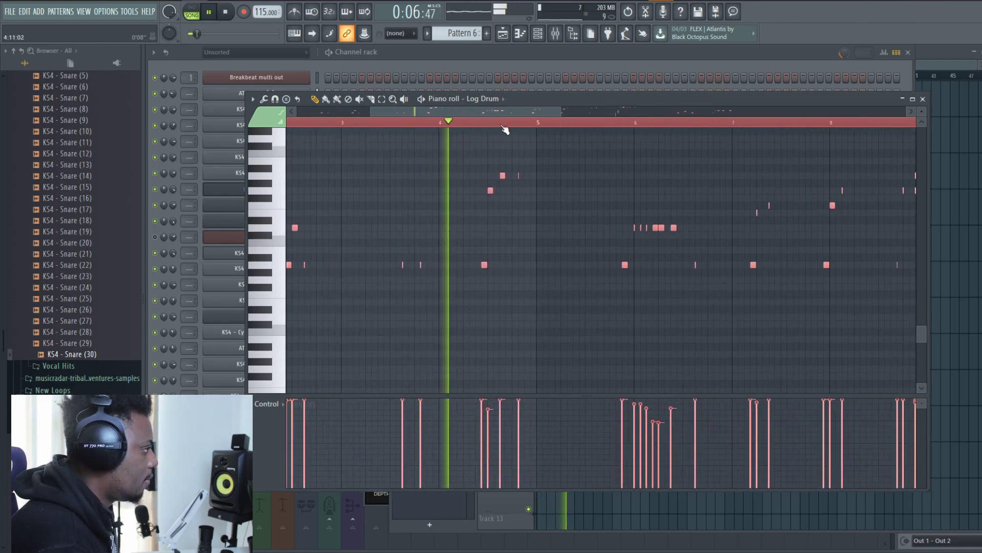
scroll(499, 113, "down", 4)
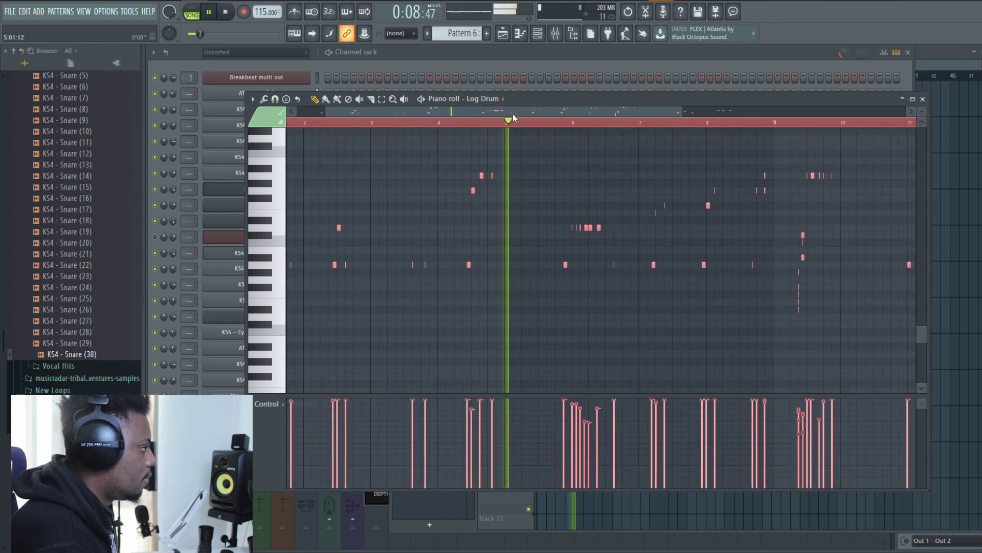
left_click_drag(513, 114, 544, 115)
scroll(541, 122, "up", 3)
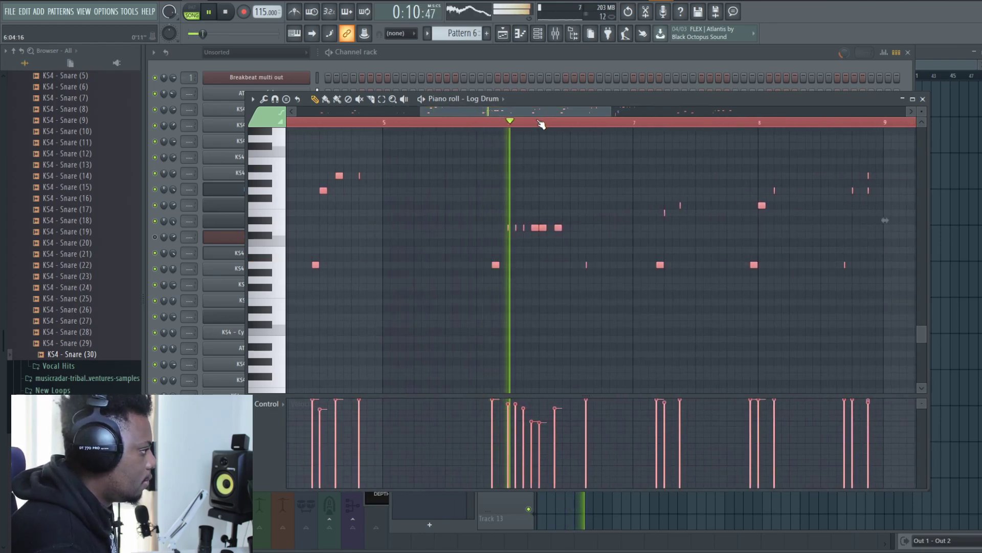
scroll(539, 121, "down", 3)
left_click_drag(536, 113, 564, 115)
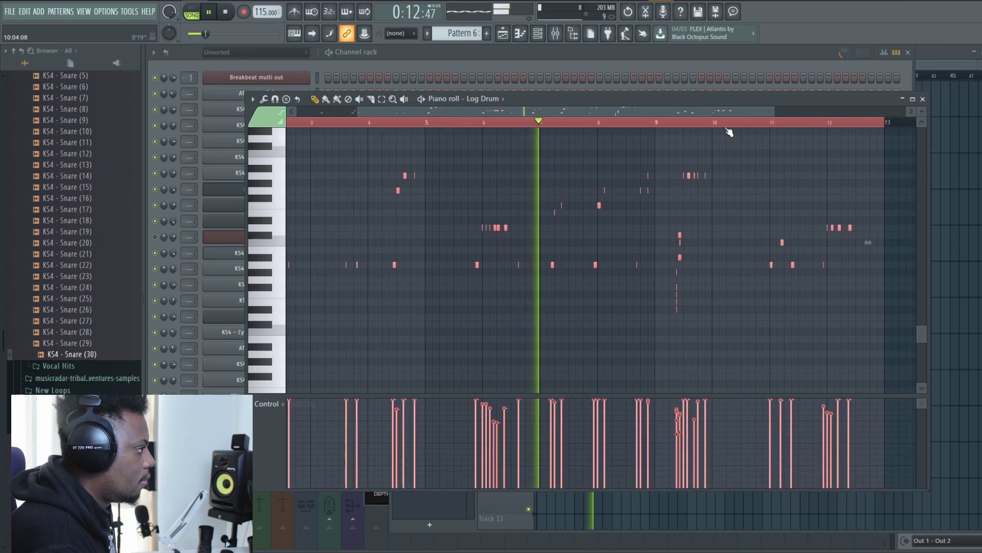
scroll(724, 130, "up", 3)
scroll(614, 127, "up", 3)
key("space")
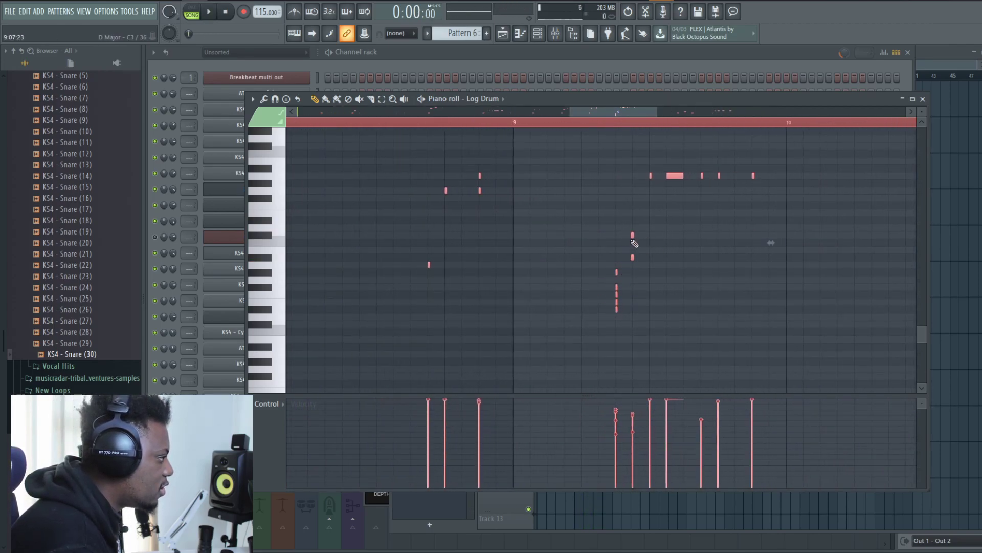
key("ctrl+z")
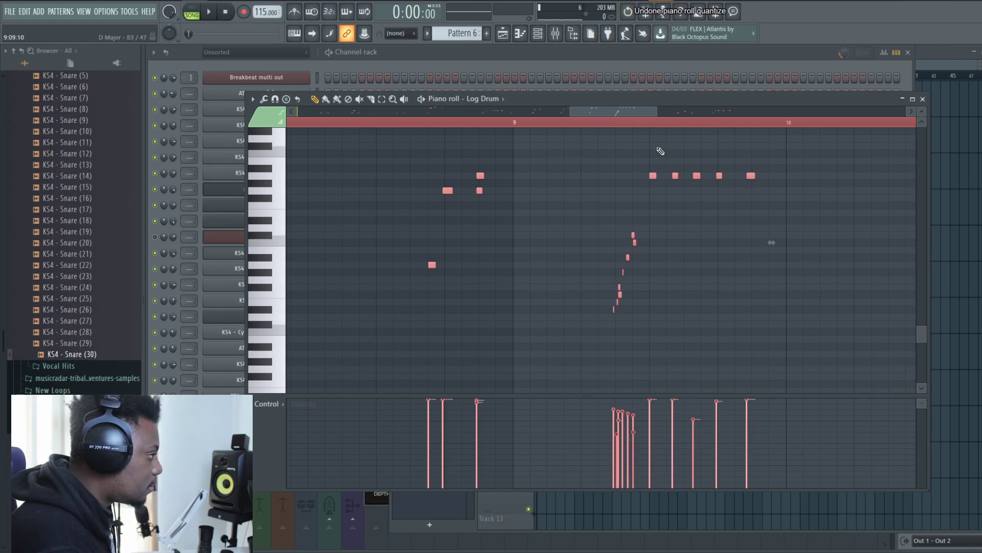
- Select only the Log Drum notes before the bar 9 run and quantize them
scroll(614, 128, "down", 5)
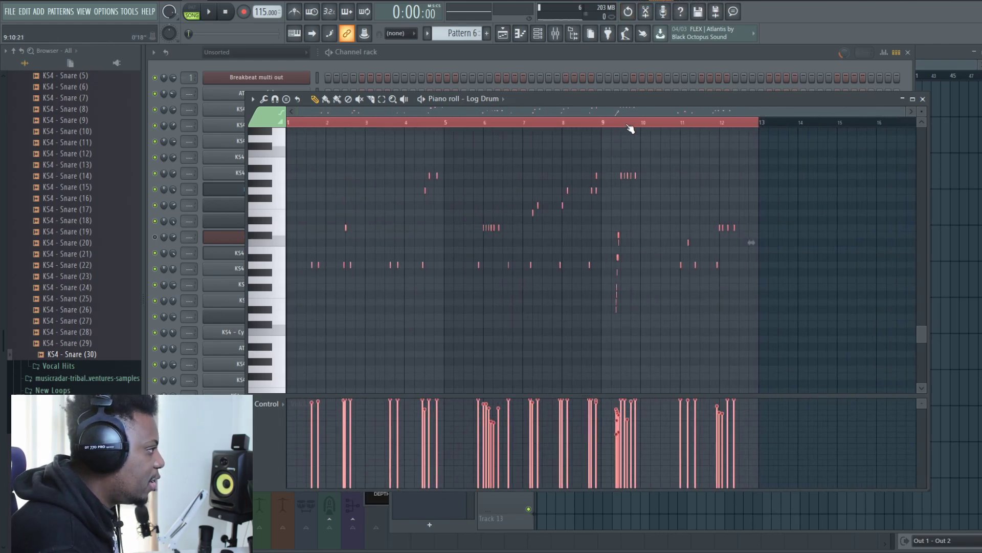
left_click_drag(604, 284, 304, 163)
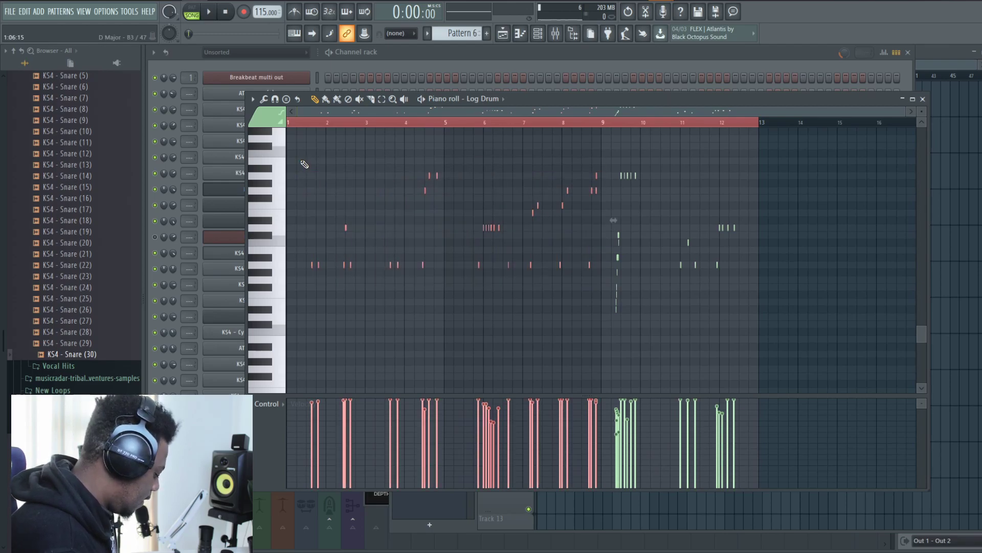
key("alt+q")
left_click(698, 365)
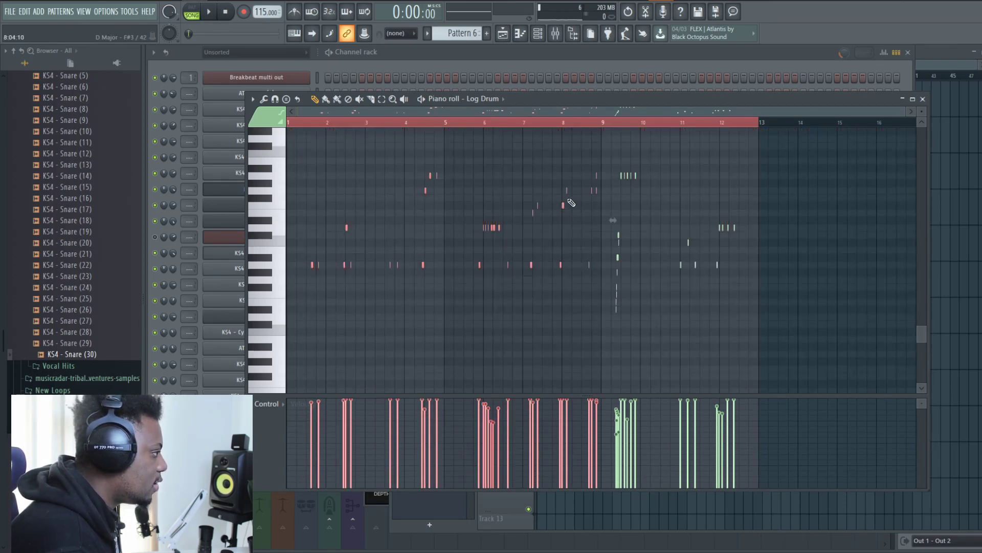
- Quantize the Log Drum notes that follow the fast run, including the repeated notes at the end of bar 9
left_click_drag(767, 282, 610, 159)
key("alt+q")
left_click(693, 364)
key("alt+q")
key("Return")
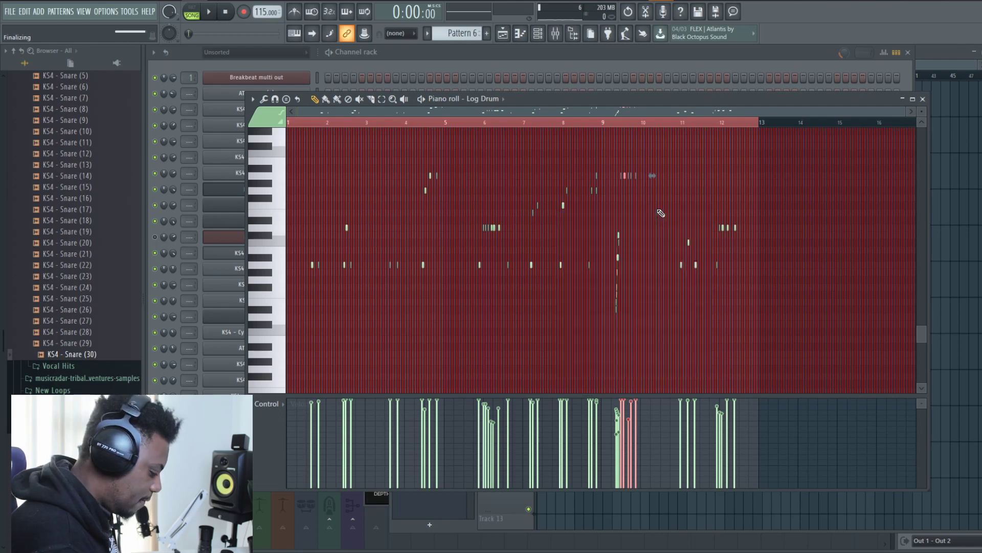
- Play the Log Drum part from just before the fast run in bar 9
scroll(611, 126, "up", 3)
left_click(600, 125)
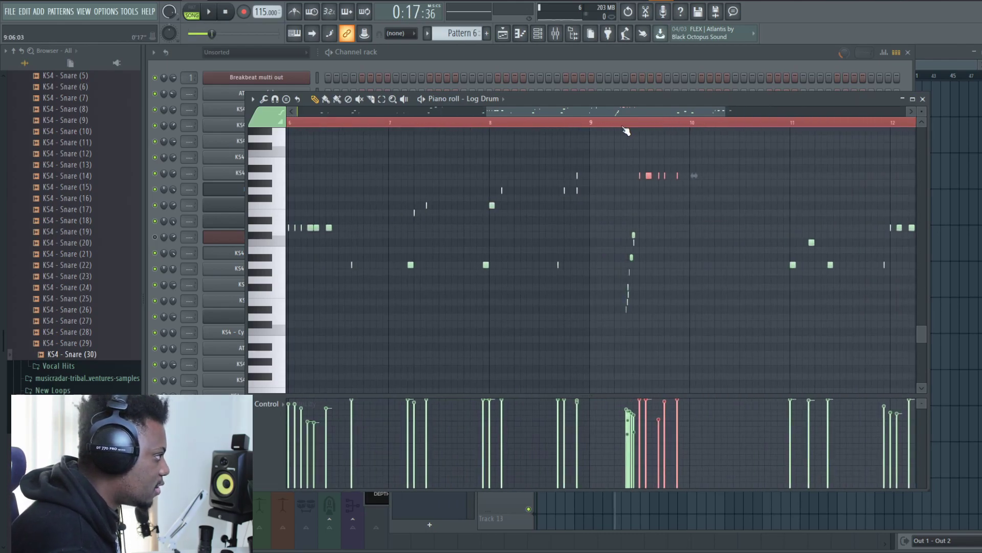
scroll(625, 130, "up", 3)
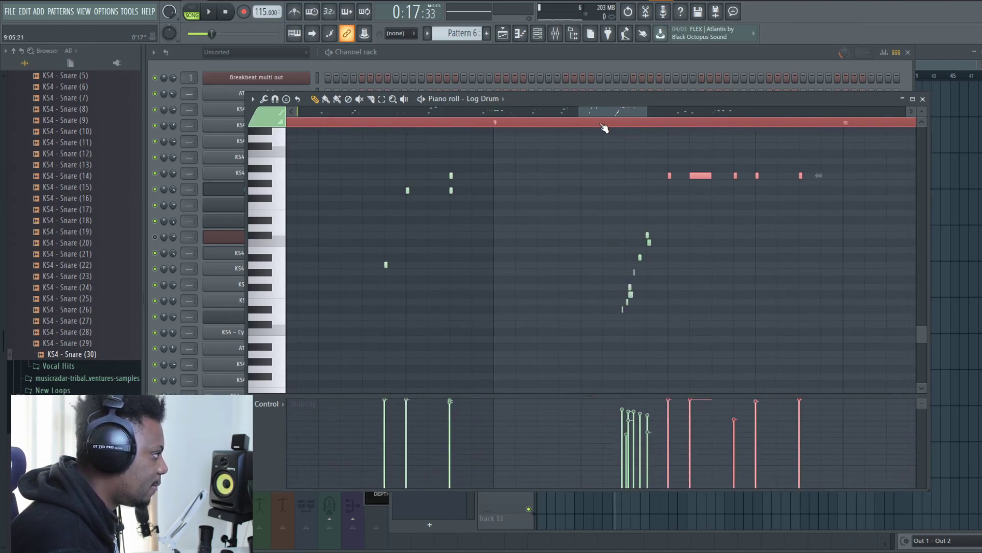
left_click(599, 125)
key("space")
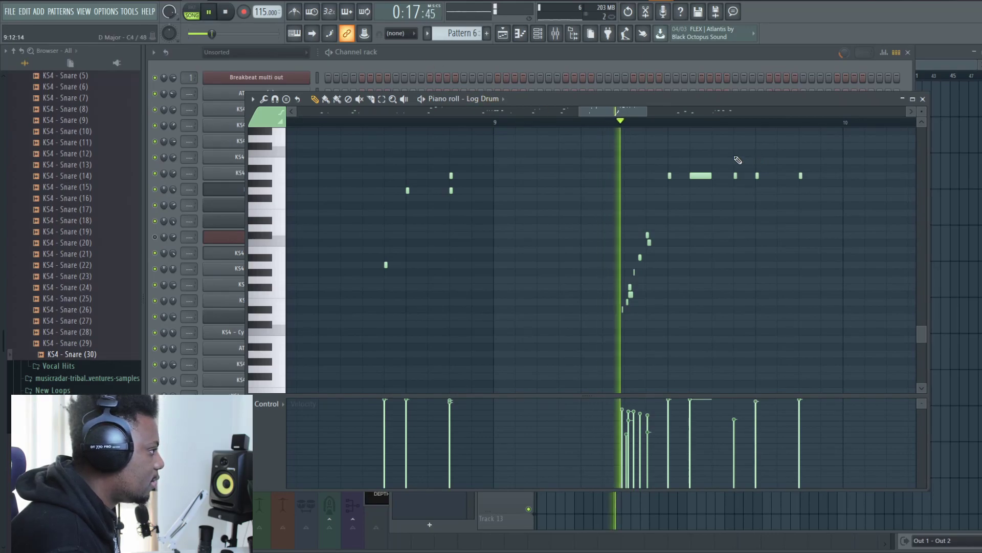
- Raise the last note of the fast run in bar 9 and replay the passage
scroll(634, 127, "down", 2)
left_click(622, 129)
scroll(623, 129, "up", 2)
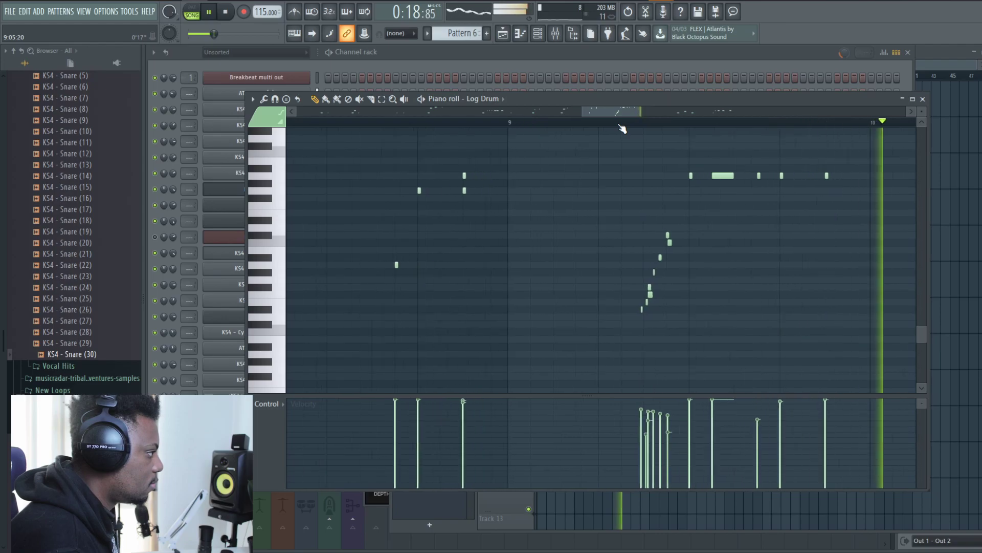
scroll(630, 132, "up", 3)
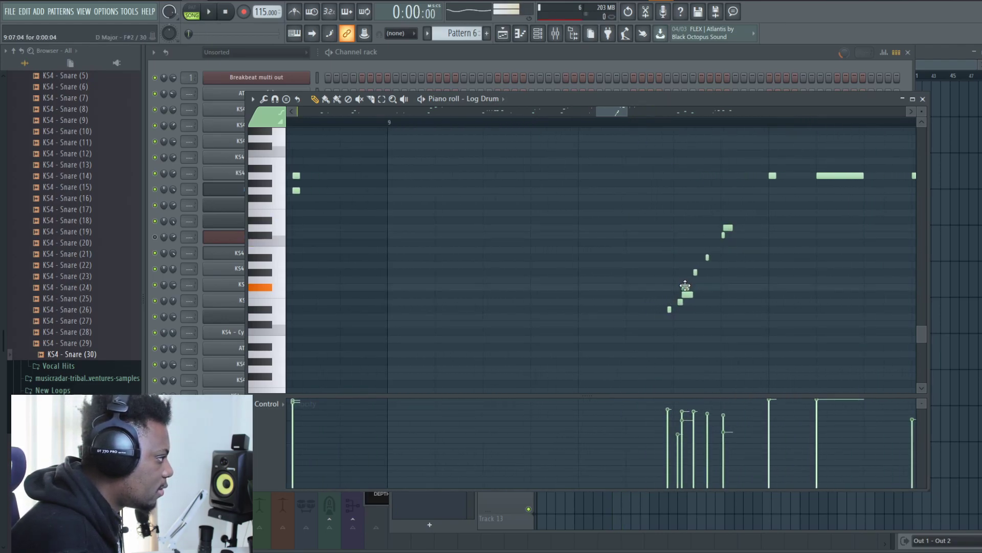
key("space")
scroll(589, 131, "down", 3)
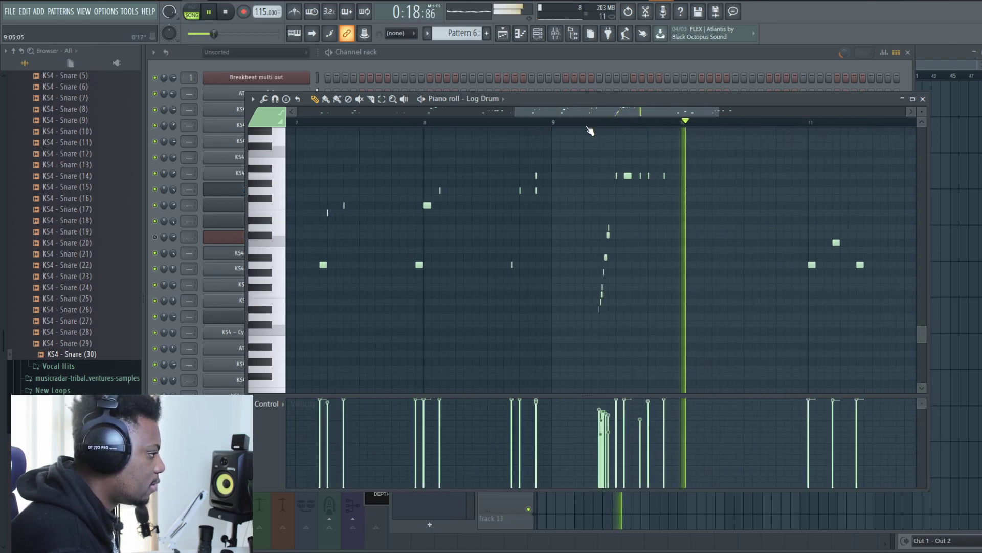
scroll(590, 131, "down", 3)
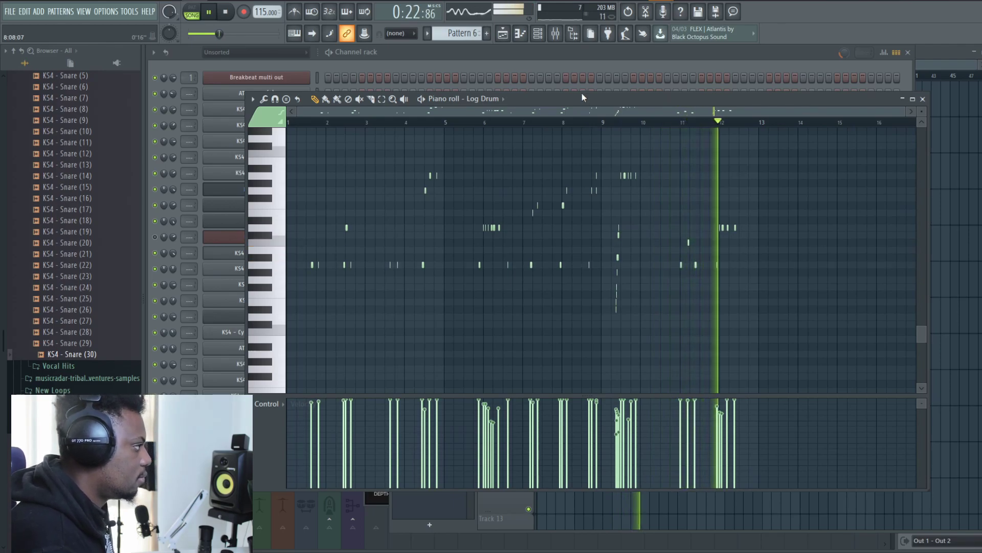
- Stop playback and open the sampler settings of the KS4 - Snare (26) channel from the channel rack
left_click(585, 58)
key("space")
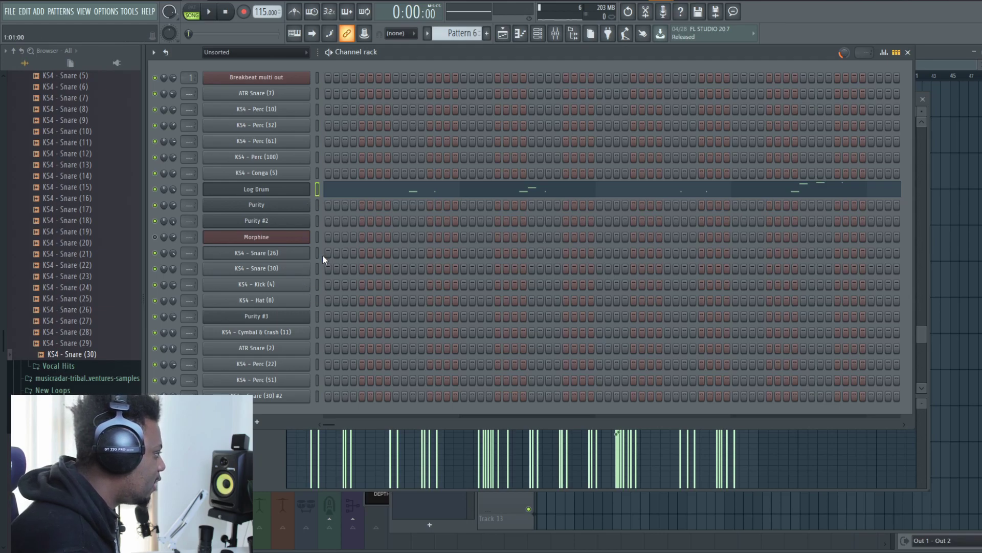
left_click(288, 254)
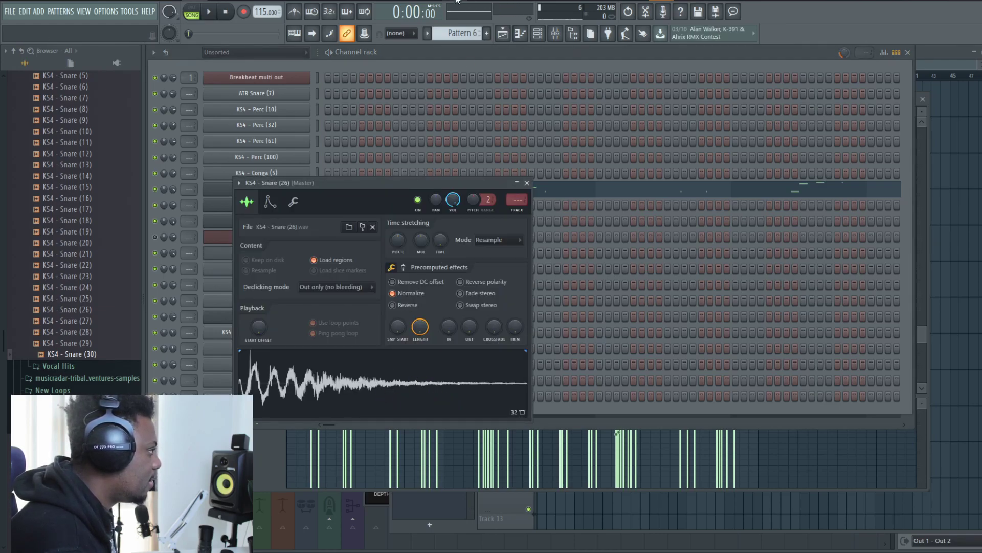
- Check the samples of the KS4 - Snare (30), ATR Snare (2) and KS4 - Snare (30) #2 channels one after another
left_click(455, 58)
left_click(279, 271)
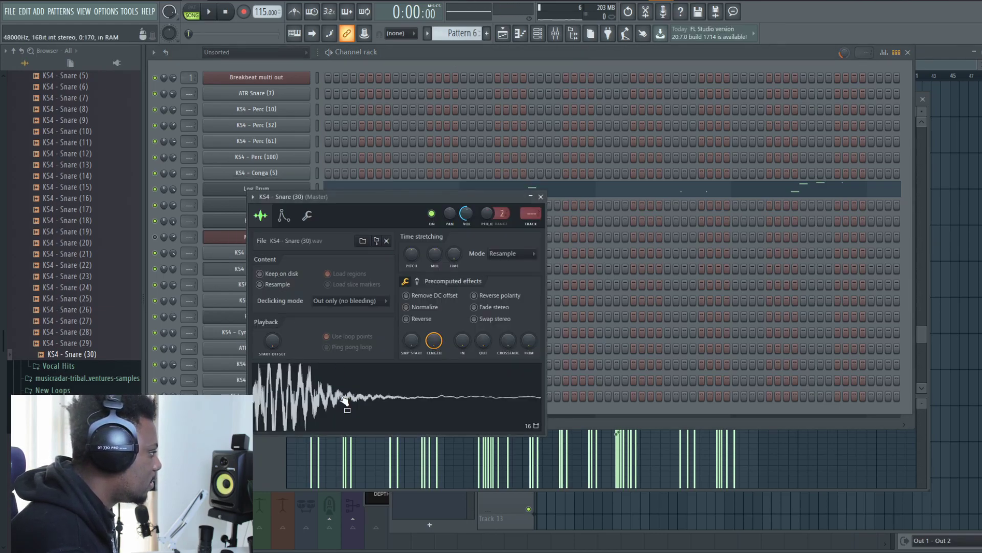
left_click(442, 47)
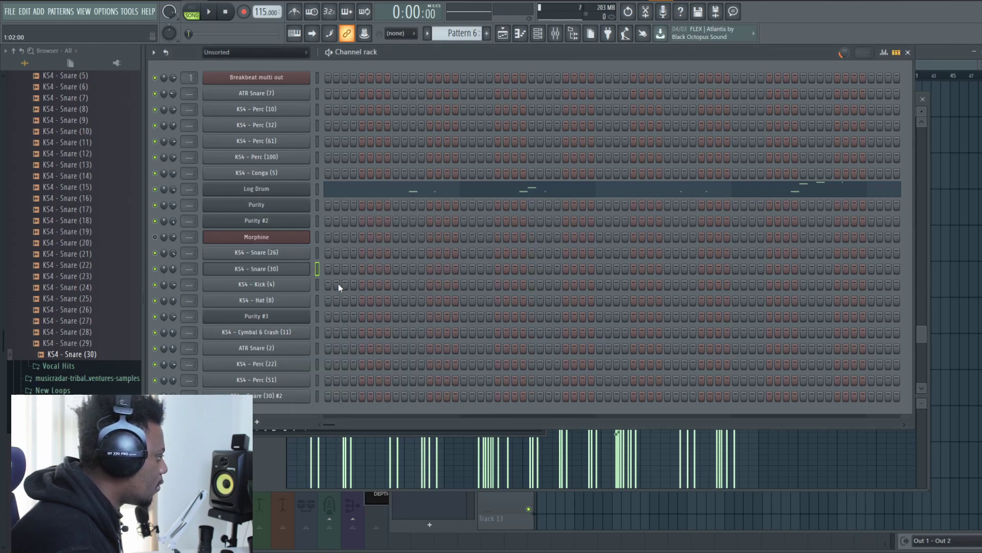
left_click(287, 349)
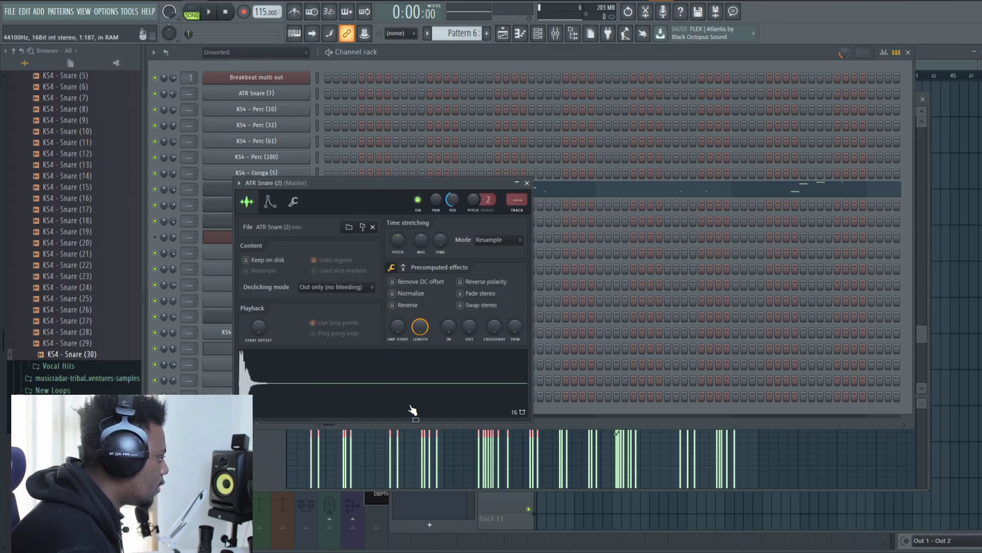
left_click(407, 43)
left_click(259, 397)
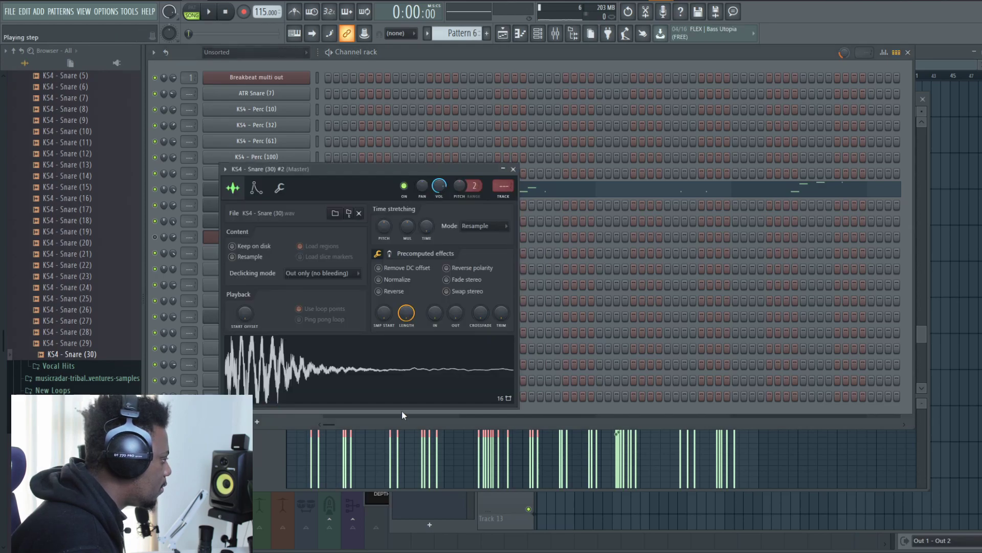
left_click(425, 53)
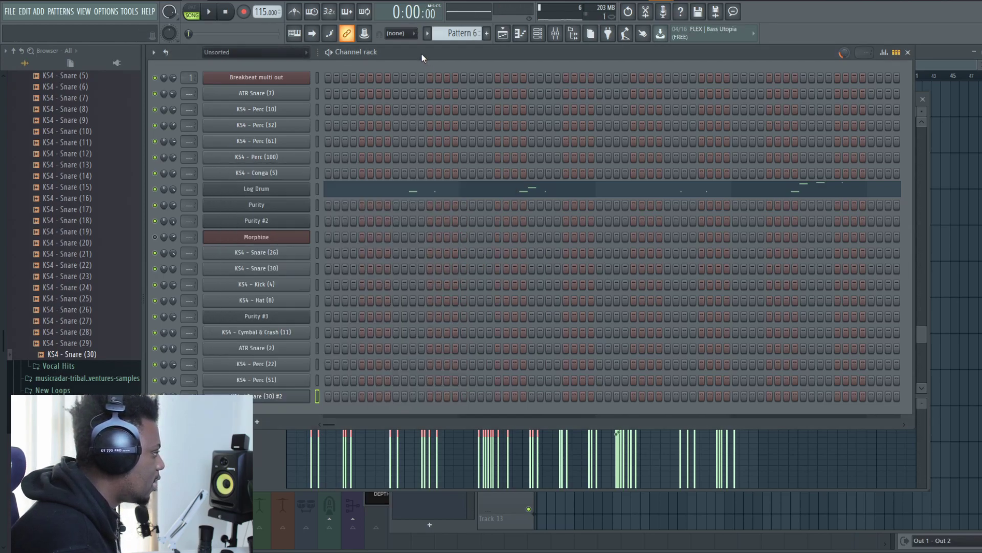
- Audition the KS4 snare samples 24 to 28 in the browser and compare them with the KS4 - Snare (26) channel
left_click(93, 331)
left_click(88, 310)
left_click(87, 319)
left_click(92, 299)
left_click(89, 285)
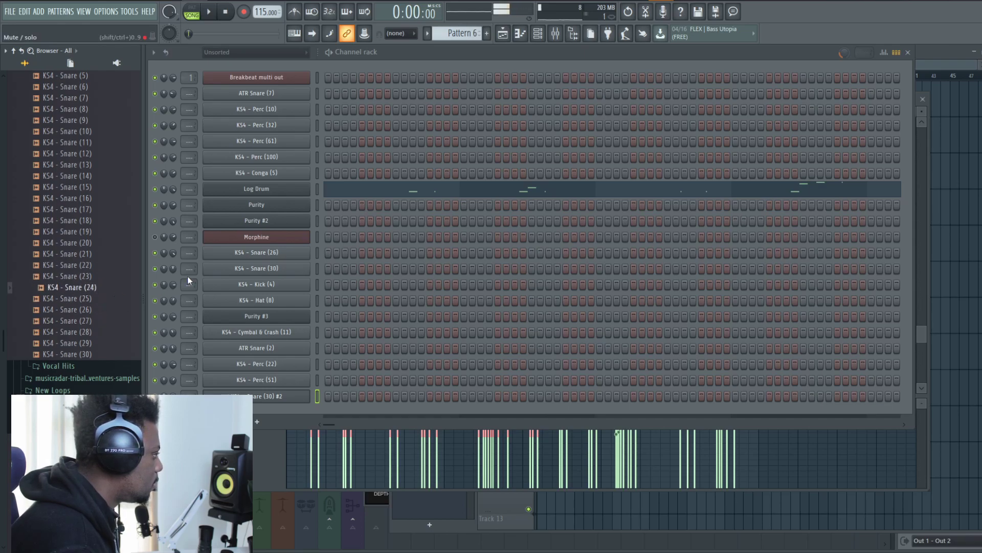
left_click(257, 252)
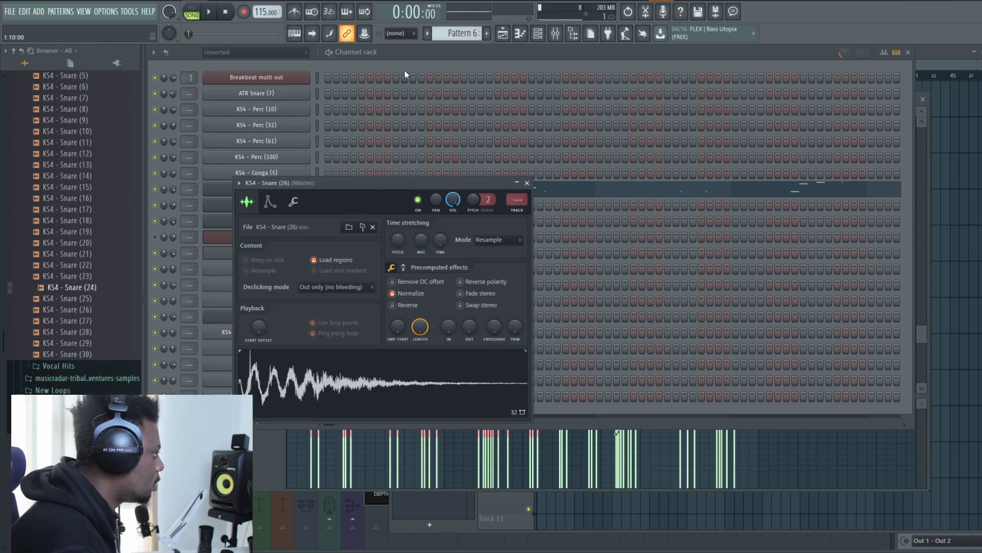
key("Escape")
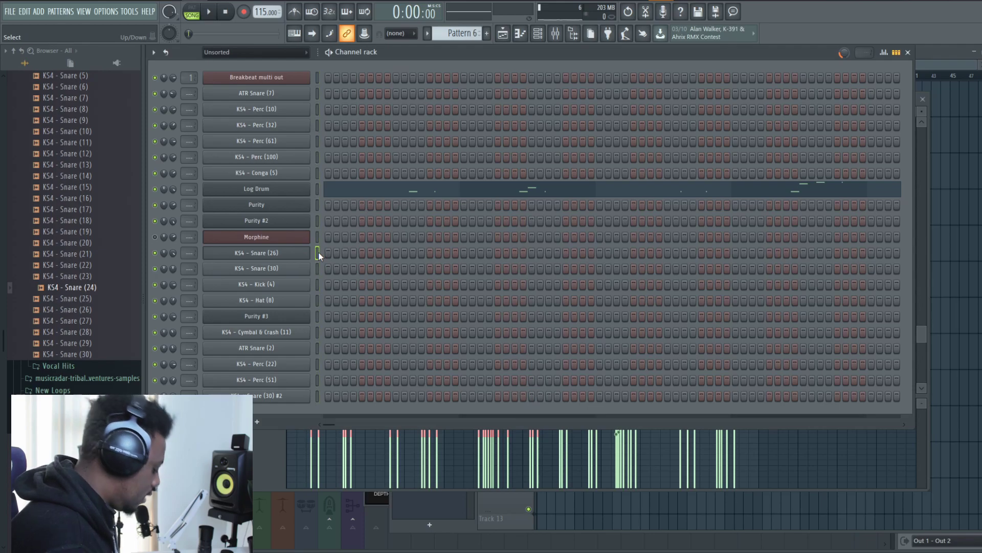
- Paste the copied Log Drum notes into the KS4 - Snare (26) channel and show its piano roll maximized
key("ctrl+v")
left_click(428, 257)
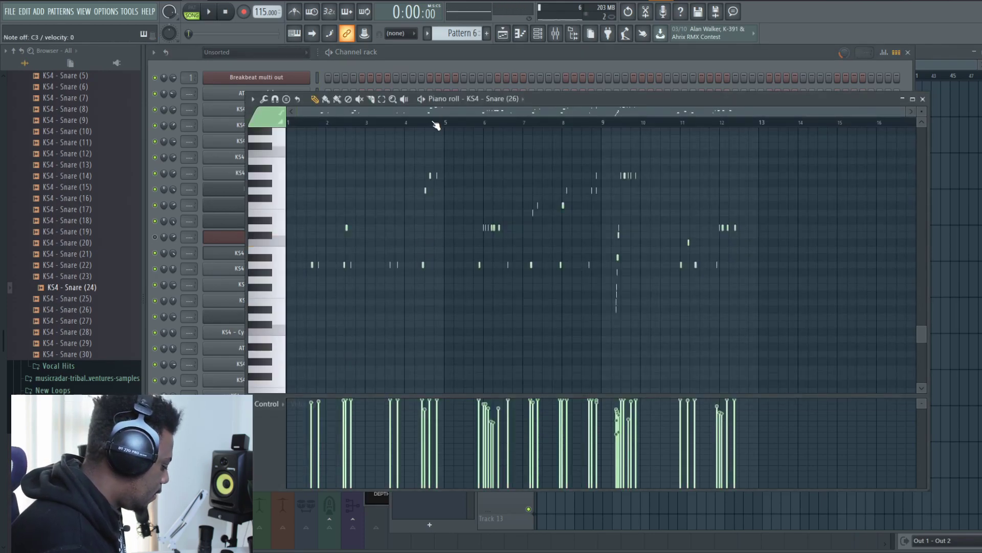
scroll(338, 230, "up", 2)
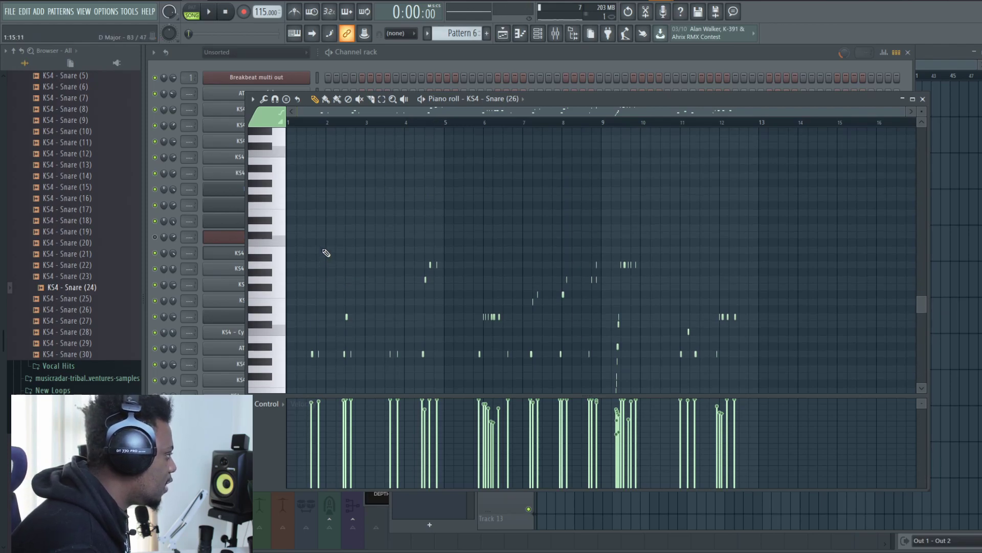
double_click(847, 103)
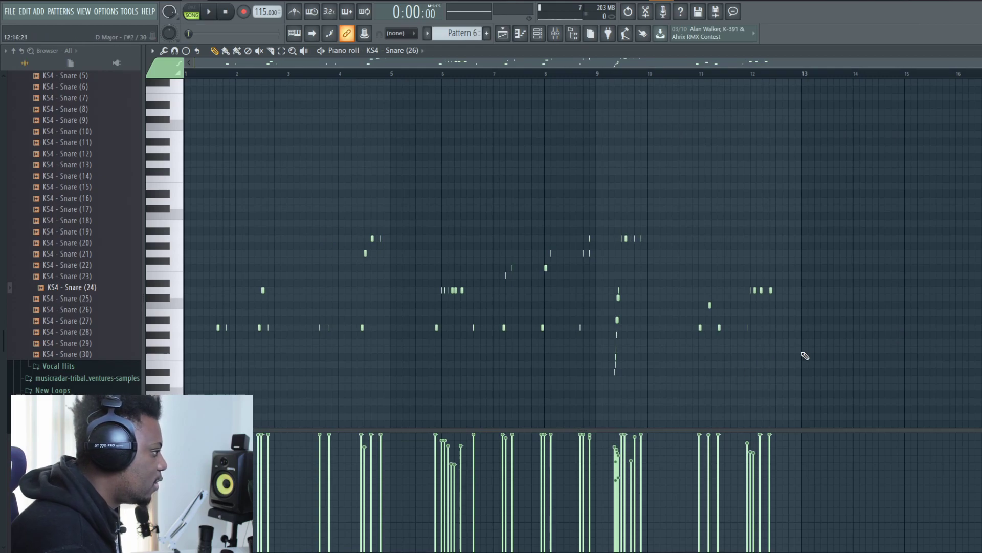
- Select all pasted snare notes and raise them so the lowest repeated notes sit on C5, keeping their original timing
key("ctrl+a")
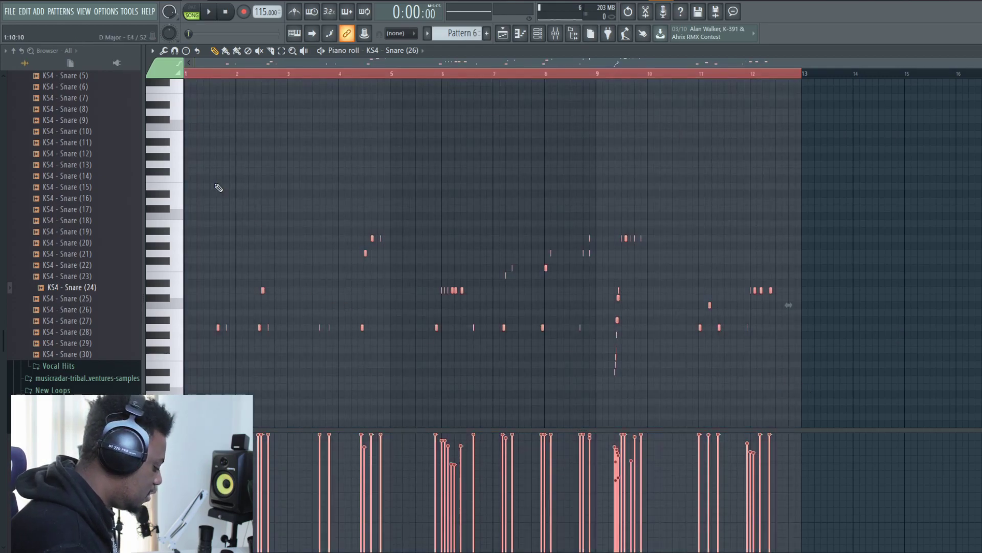
scroll(222, 333, "up", 4)
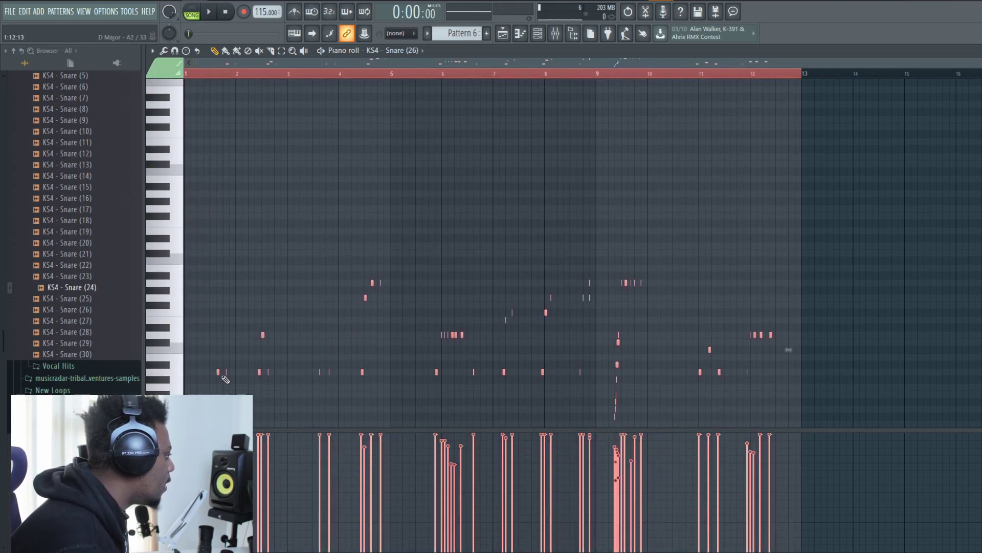
mouse_move(218, 372)
left_mouse_down()
mouse_move(223, 215)
mouse_move(212, 171)
left_mouse_up()
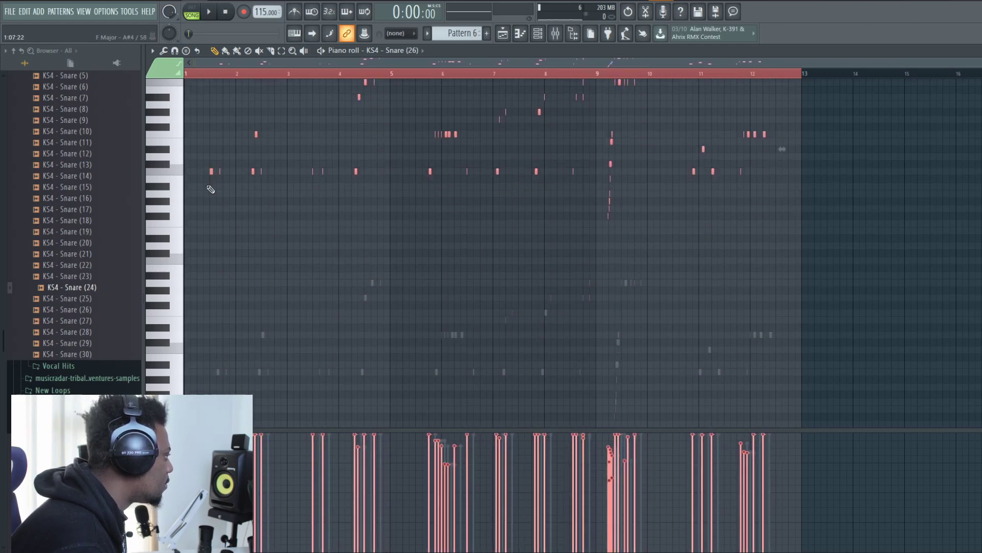
scroll(194, 81, "up", 5)
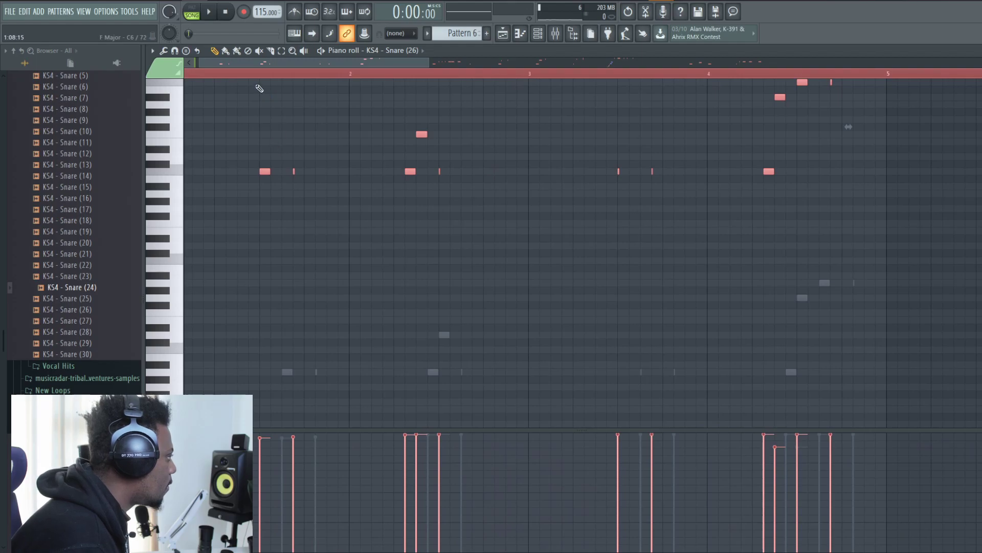
left_click_drag(268, 171, 318, 172)
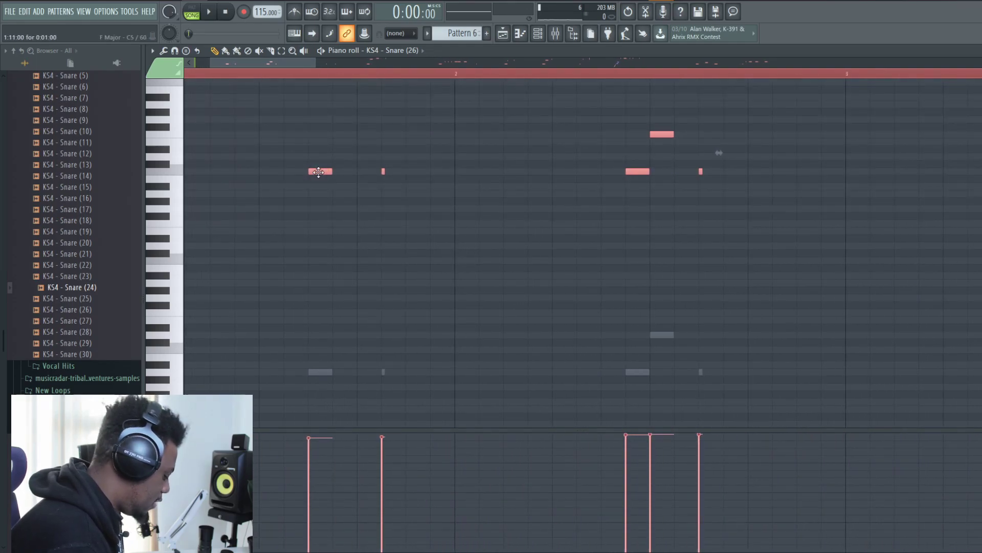
- Set the grid snap to Cell and quantize the selected KS4 - Snare (26) notes
left_click(397, 34)
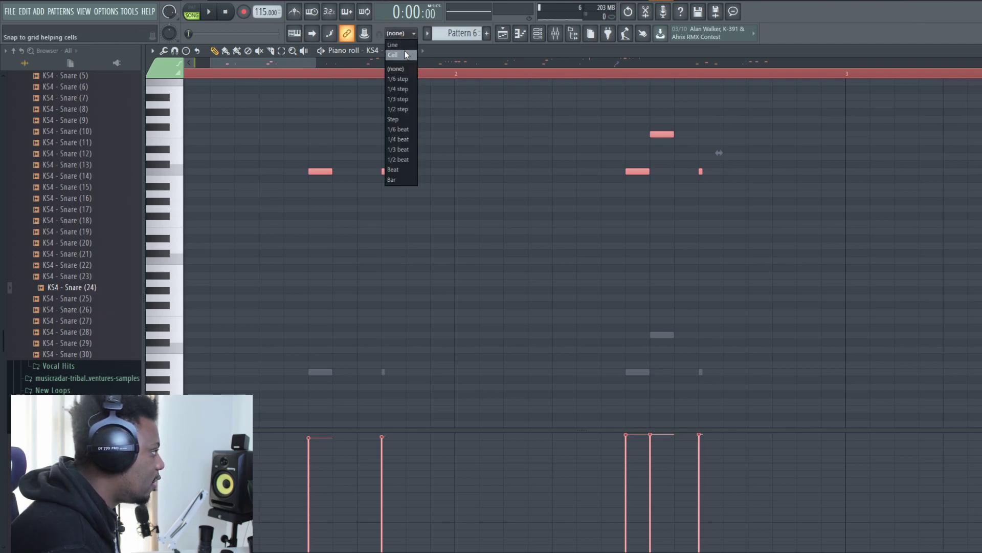
left_click(404, 50)
key("alt+q")
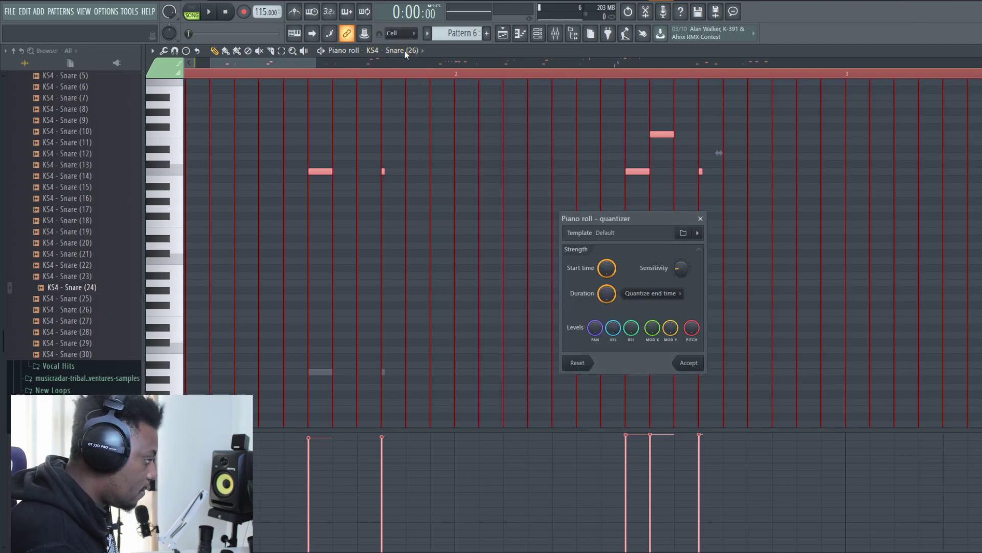
key("Escape")
- Lower the higher note in bar 2 to C5, in line with the other snare notes
scroll(373, 77, "down", 4)
scroll(289, 198, "up", 1)
scroll(358, 82, "up", 2)
scroll(358, 82, "up", 1)
left_click(352, 127)
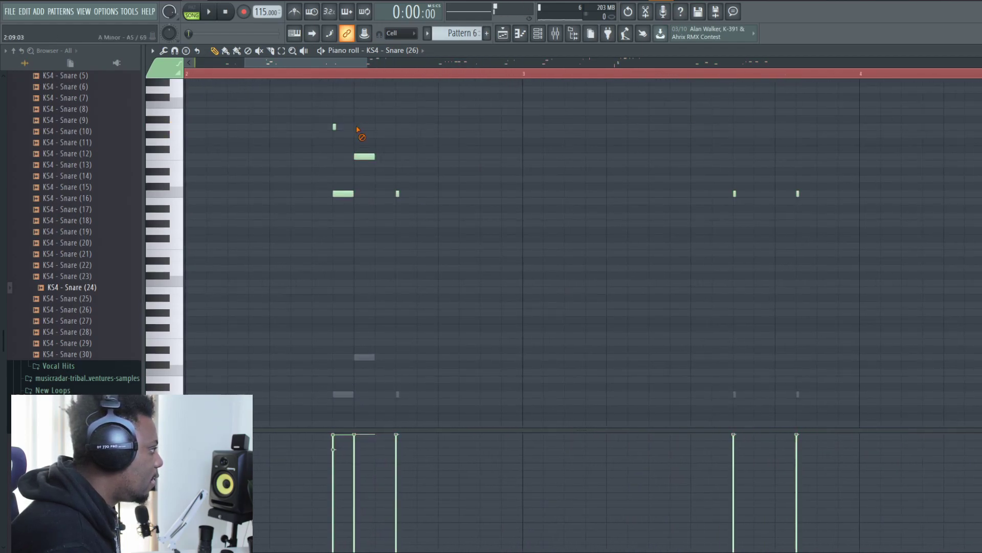
left_click_drag(367, 156, 365, 193)
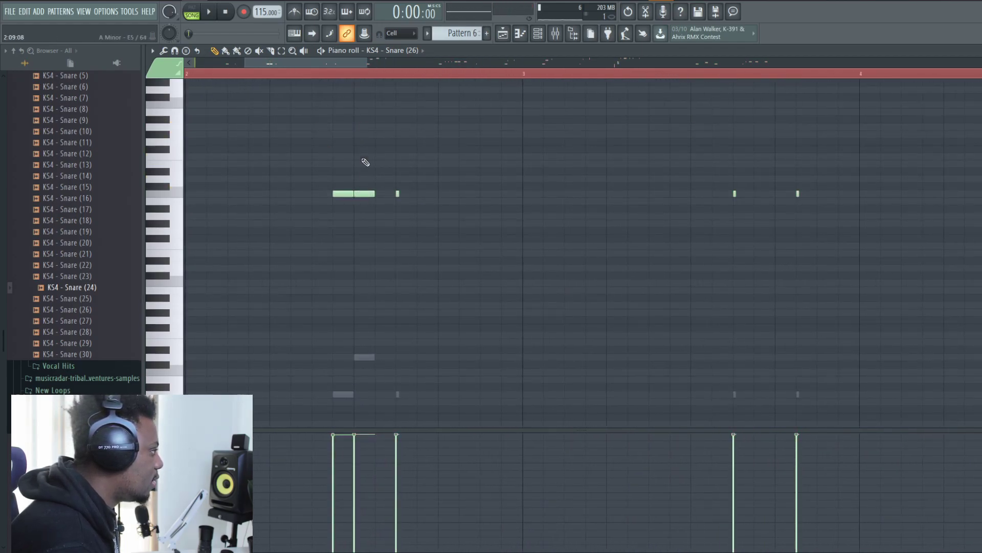
- Move the higher snare notes in bars 4 and 6 down to C5
scroll(366, 83, "down", 5)
scroll(403, 79, "up", 3)
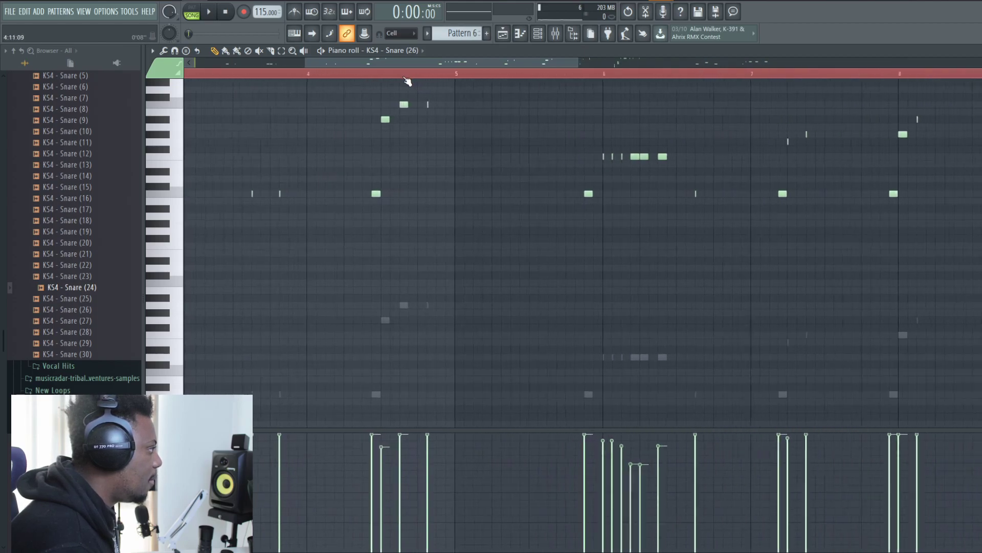
left_click_drag(452, 136, 373, 95)
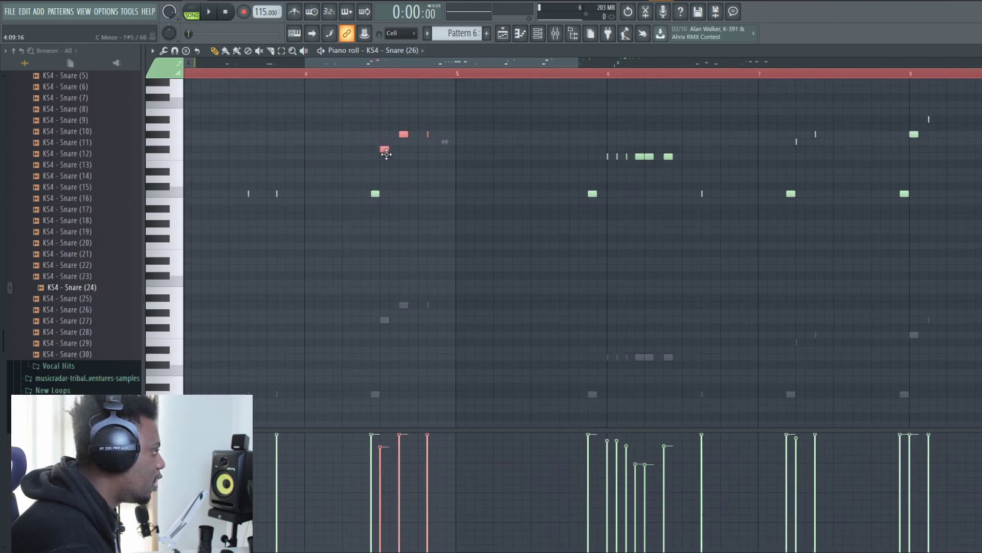
left_click(416, 163, "ctrl")
left_click_drag(453, 189, 403, 172)
scroll(405, 76, "down", 4)
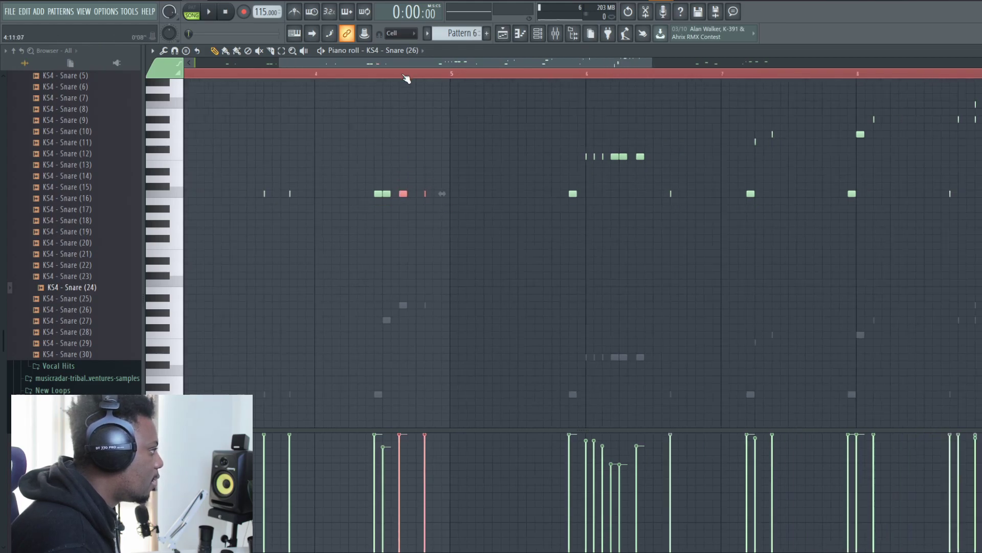
scroll(463, 78, "up", 3)
left_click_drag(517, 174, 437, 149)
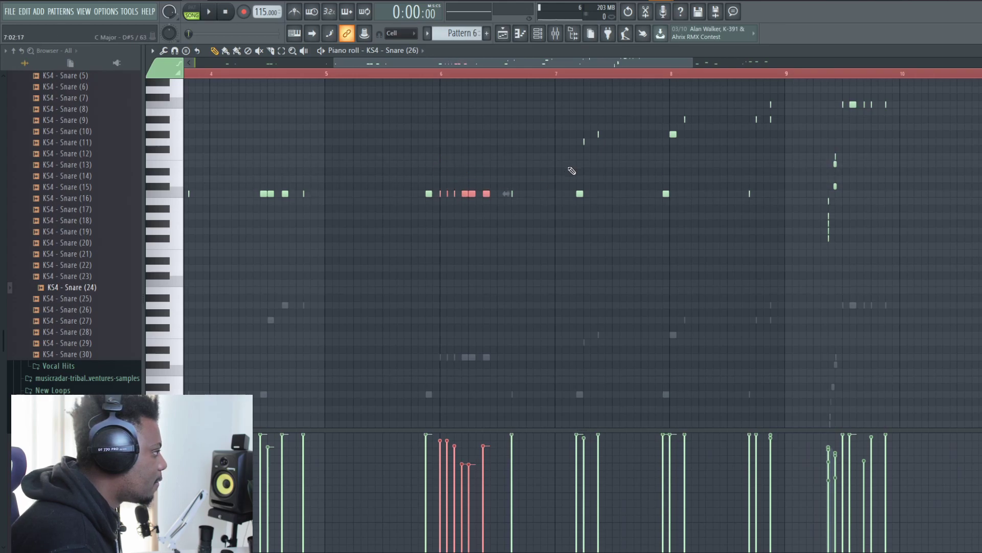
- Replace the two high short notes in bar 7 with two longer C5 notes directly after the existing one
left_click_drag(616, 167, 572, 124)
scroll(604, 67, "left", 4)
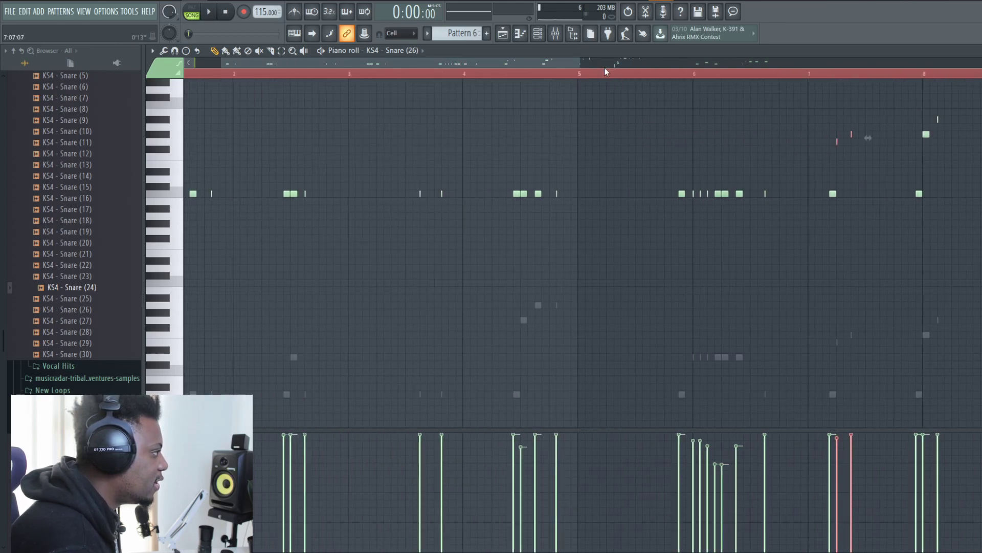
left_click_drag(563, 61, 634, 68)
scroll(601, 78, "up", 4)
scroll(614, 118, "down", 3)
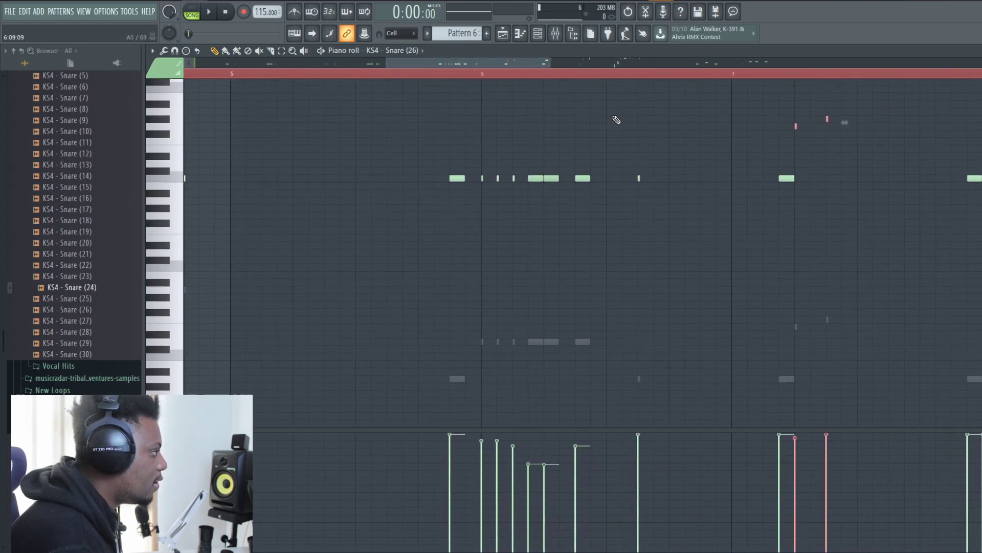
scroll(524, 80, "down", 3)
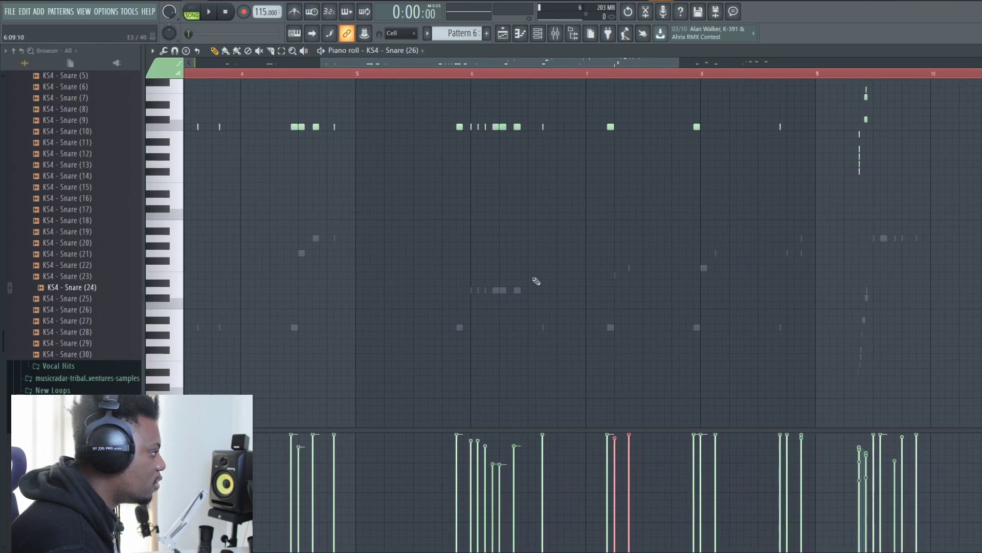
scroll(607, 110, "up", 8)
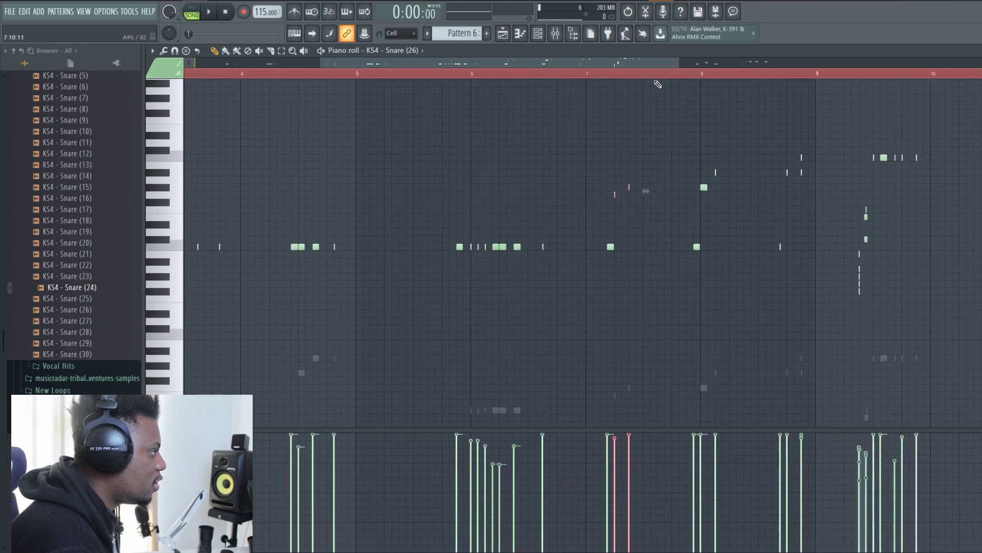
scroll(649, 97, "down", 4)
scroll(651, 79, "up", 2)
scroll(636, 125, "down", 2)
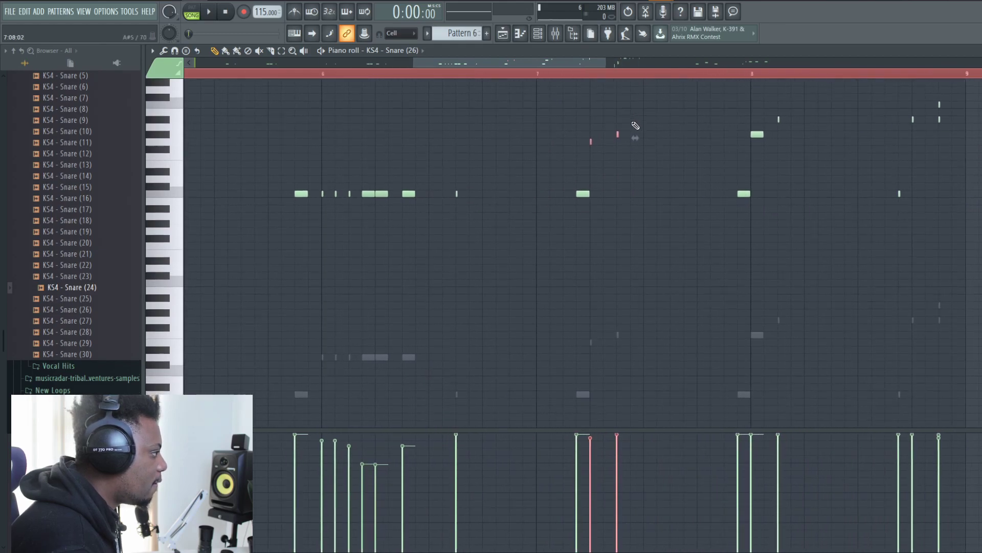
scroll(633, 81, "up", 2)
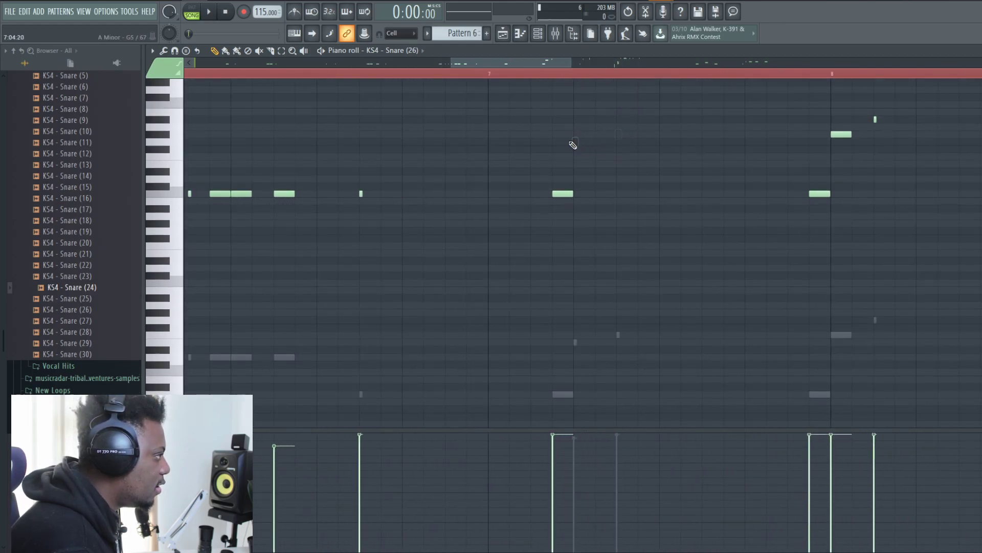
left_click(609, 194)
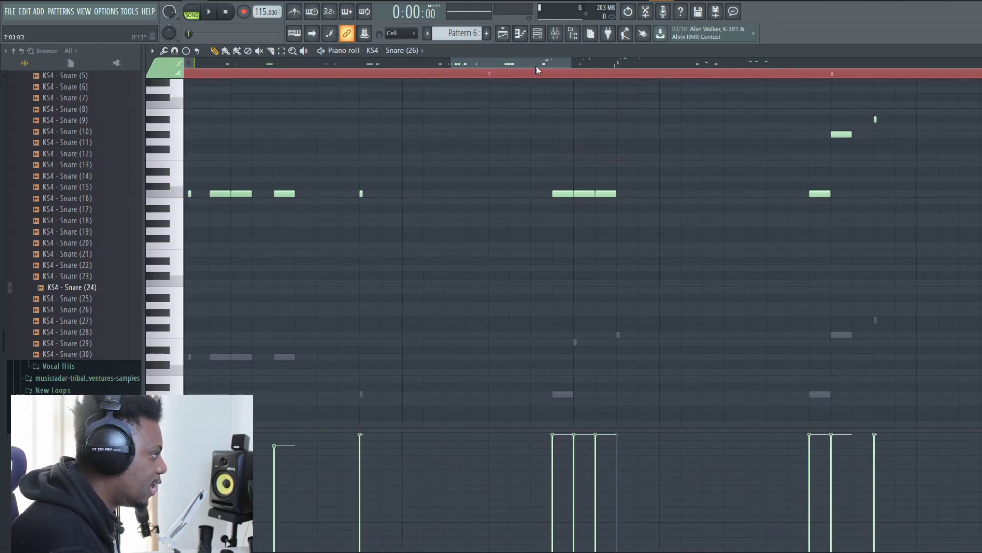
- Lower the note at the start of bar 8 to C5 and replace the high short note after it with a C5 note
left_click_drag(535, 67, 586, 69)
right_click(531, 119)
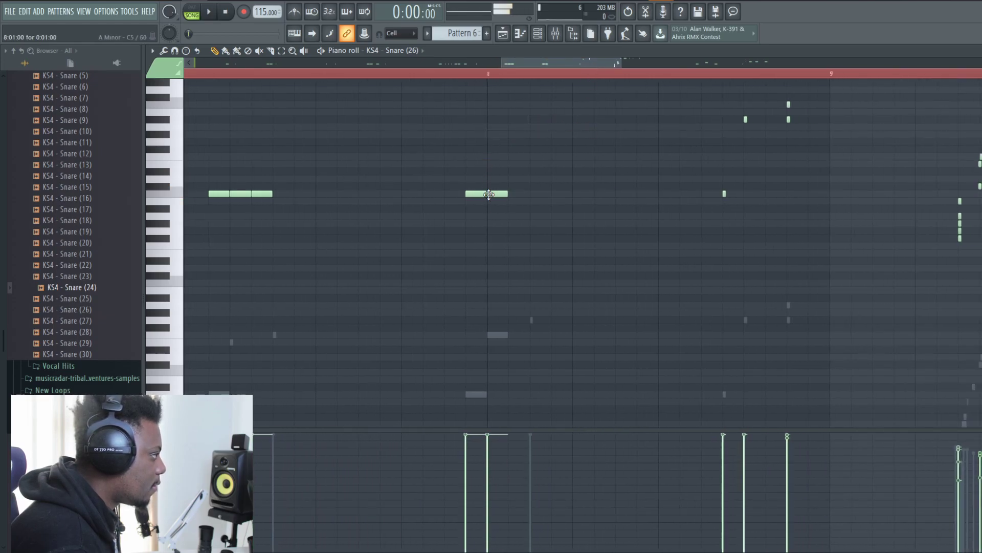
left_click(539, 193)
- Replace the high short notes near the end of bar 8 with two longer C5 notes following the existing short one
scroll(551, 78, "down", 3)
key("space")
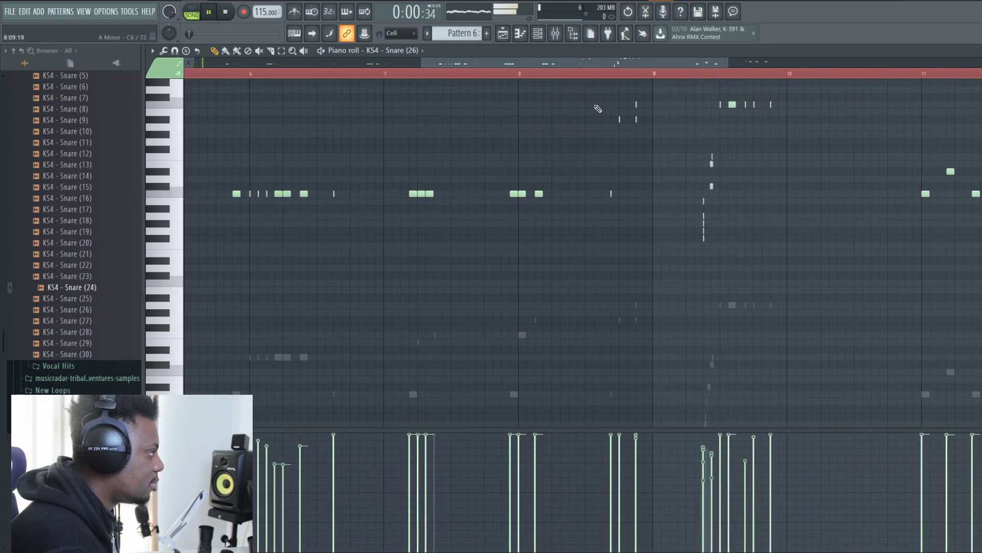
right_click(635, 105)
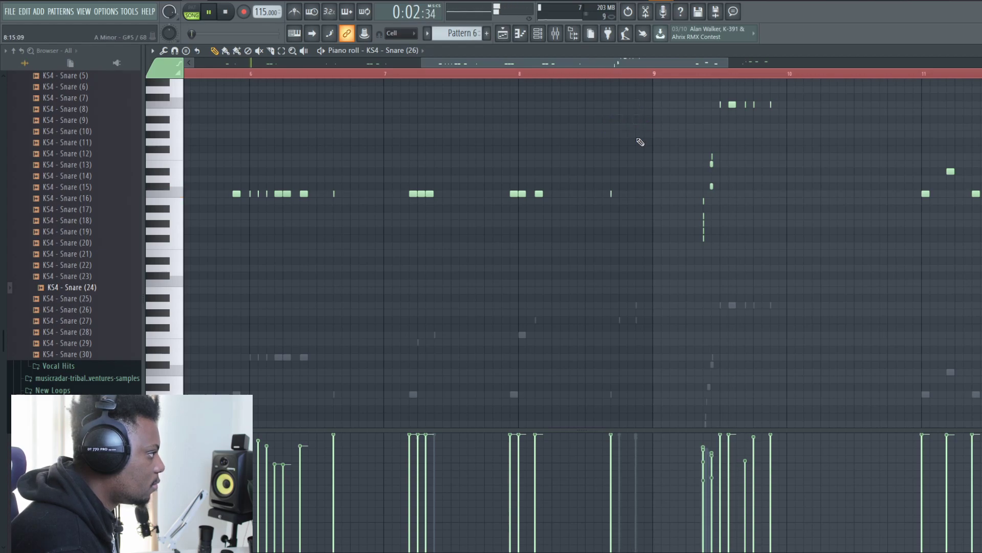
scroll(642, 81, "up", 4)
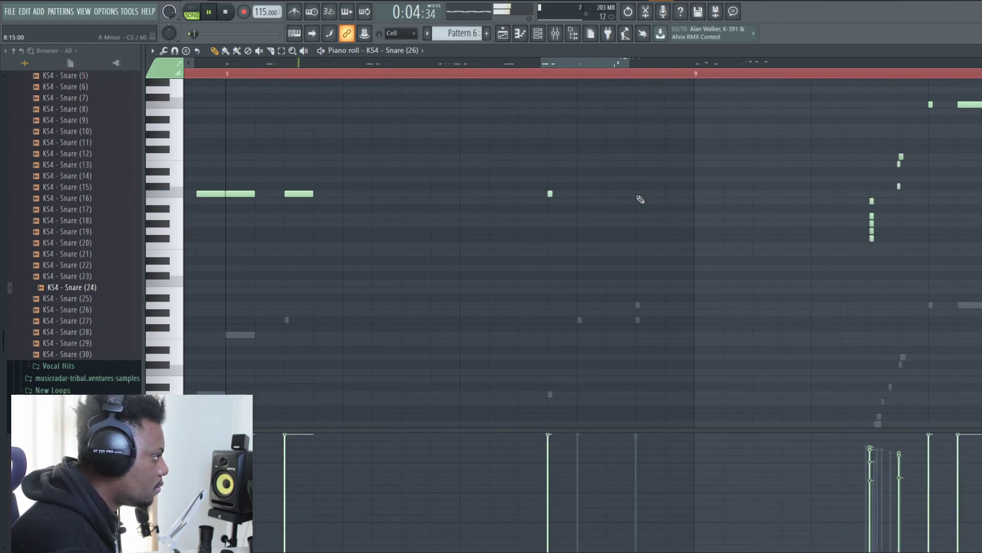
left_click(581, 194)
scroll(584, 102, "down", 4)
scroll(588, 97, "up", 2)
scroll(594, 64, "down", 3)
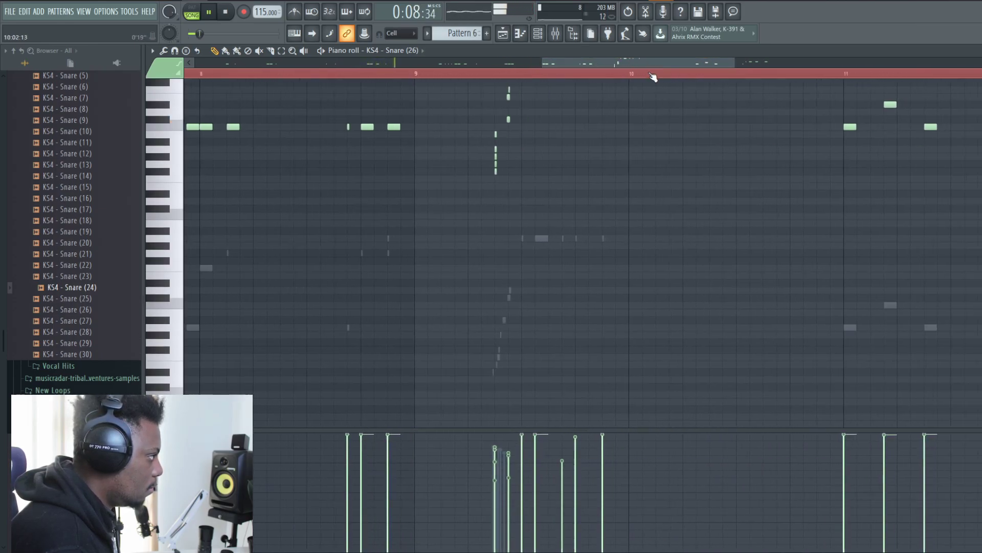
- Delete the cluster of short notes at scattered pitches in the middle of bar 9
scroll(512, 92, "up", 3)
scroll(520, 78, "up", 3)
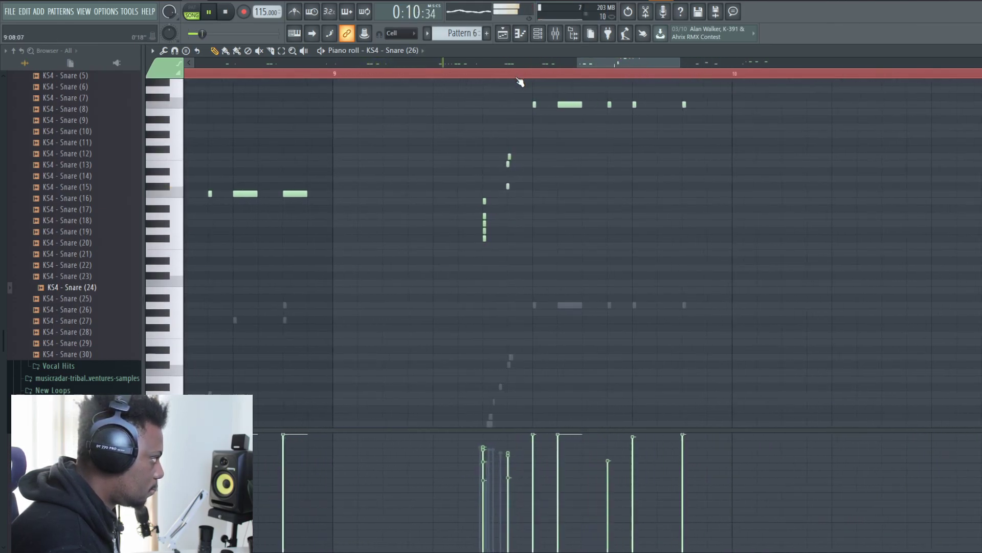
left_click_drag(532, 254, 467, 146)
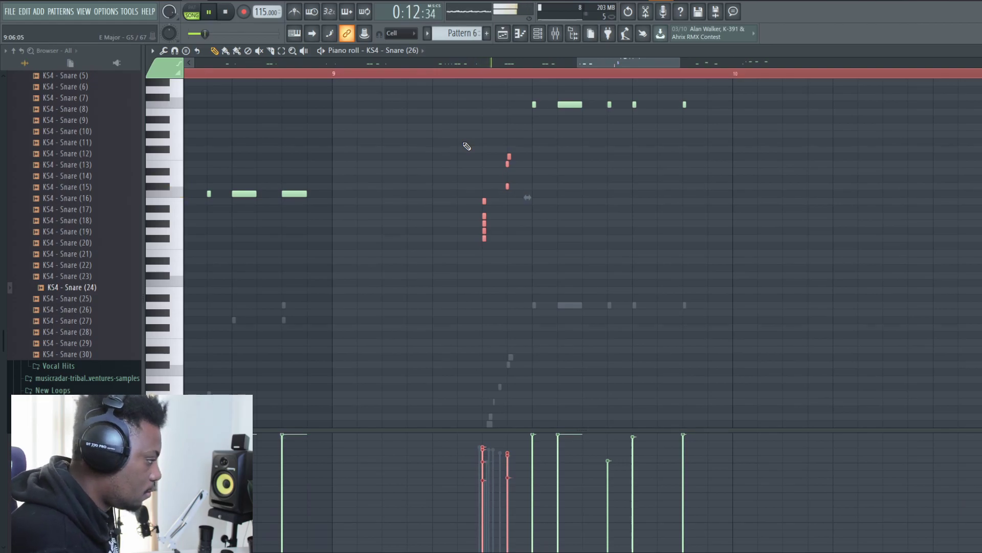
key("Delete")
- Move the remaining five high notes in the second half of bar 9 down to C5
left_click_drag(728, 144, 560, 192)
scroll(613, 76, "down", 5)
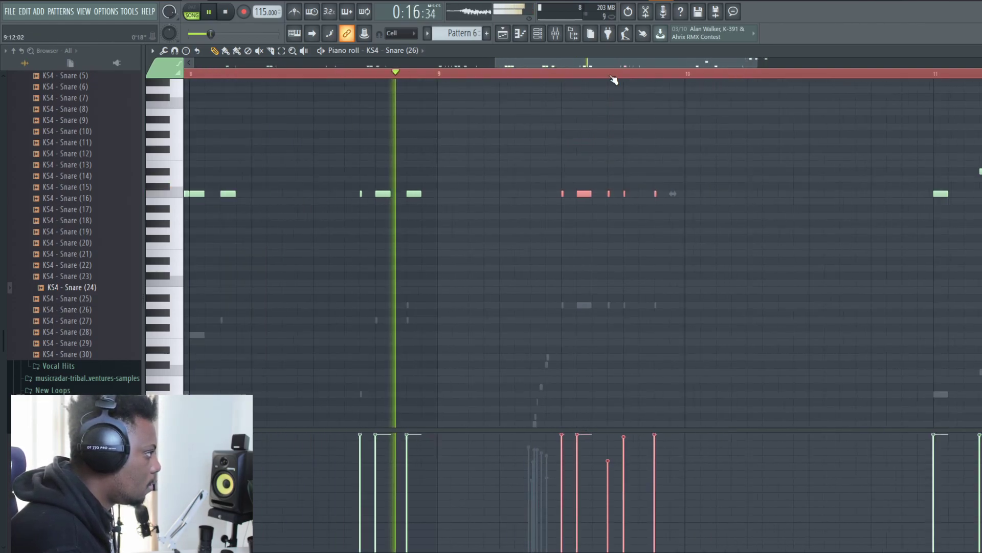
left_click_drag(661, 63, 726, 64)
scroll(665, 182, "up", 1)
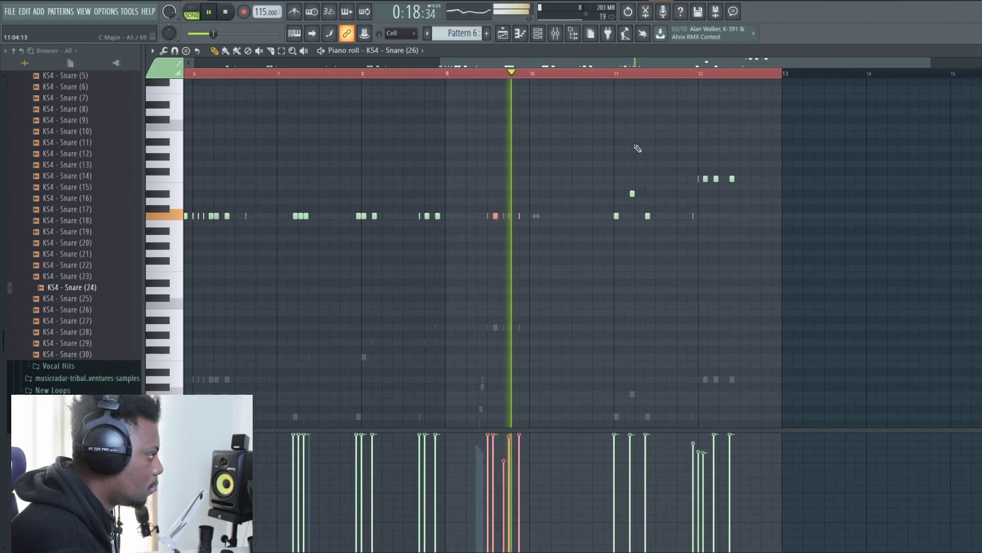
- Lower the middle note of bar 11 and the higher group of notes in bar 12 to C5
scroll(650, 76, "up", 5)
scroll(628, 148, "down", 2)
left_click_drag(621, 149, 620, 173)
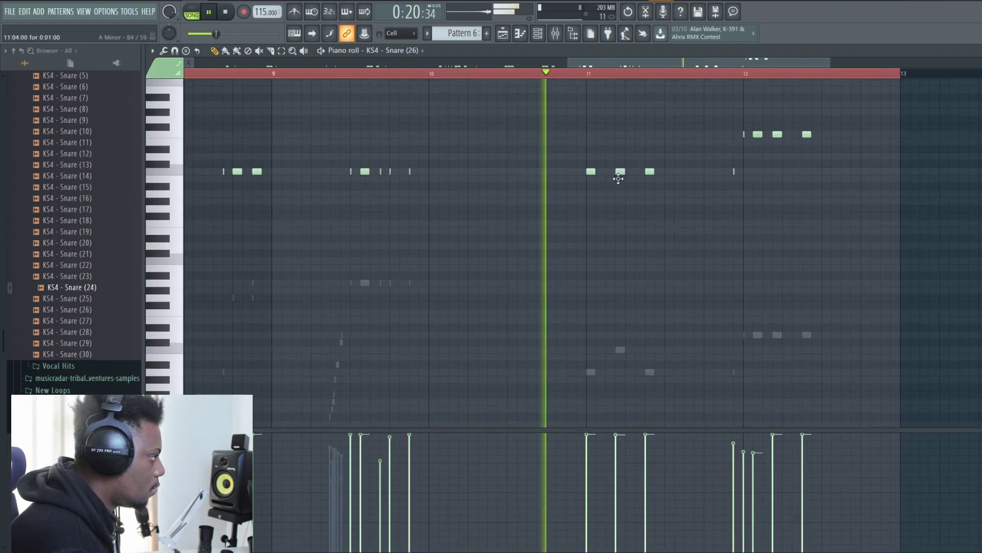
left_click_drag(829, 158, 757, 174)
scroll(741, 79, "down", 3)
scroll(741, 81, "down", 2)
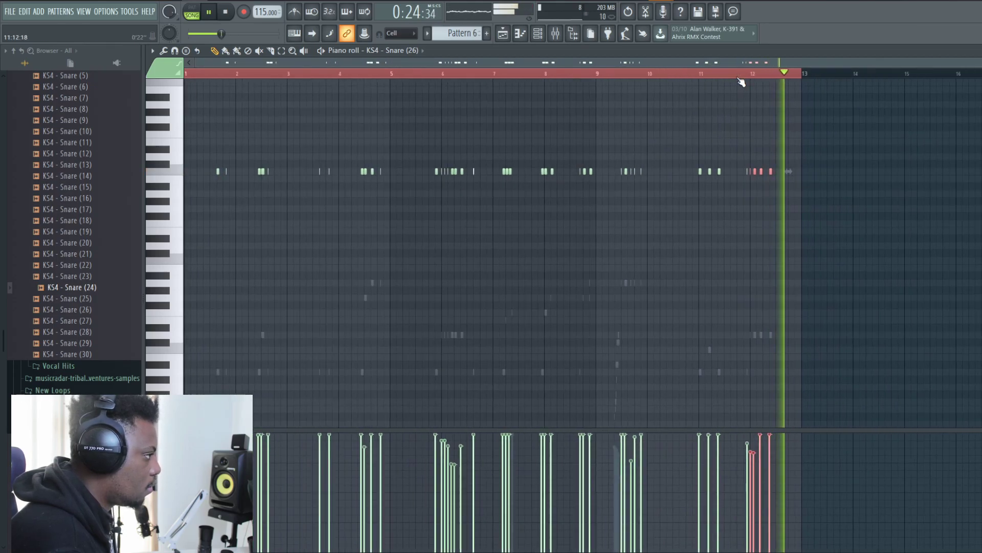
- Stop playback, leave the snare's piano roll for the channel rack, and collapse the Snare sample folder
double_click(706, 51)
key("space")
left_click(637, 64)
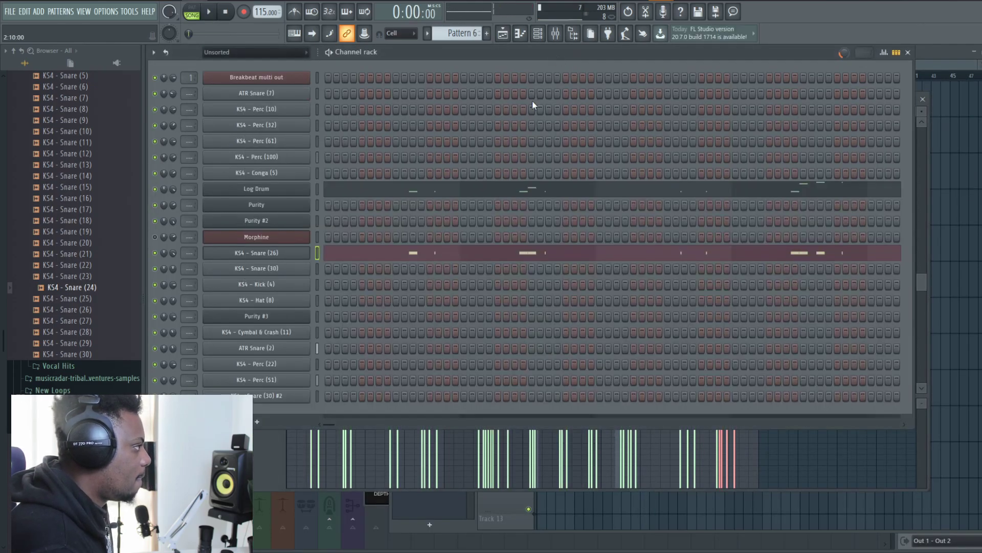
left_click_drag(81, 265, 73, 291)
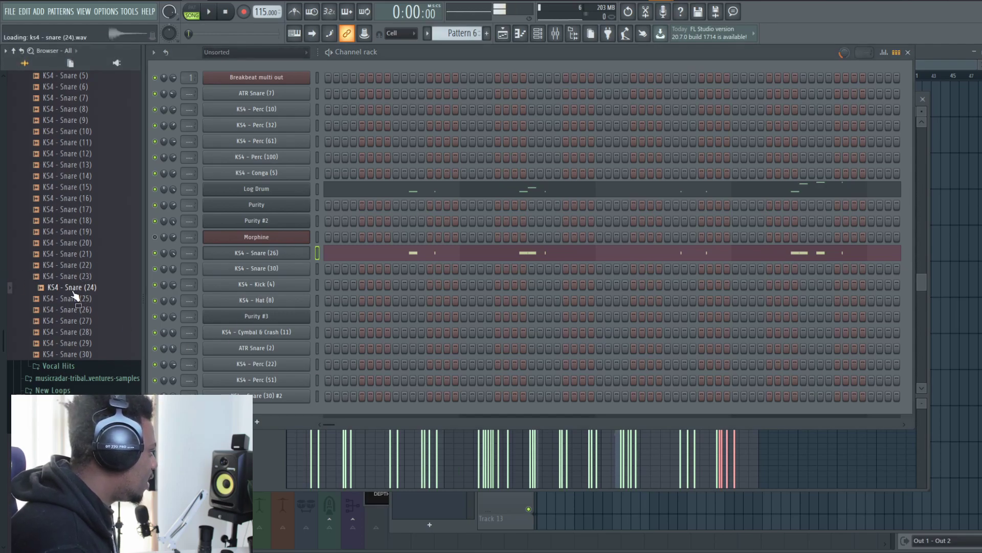
key("Left")
key("Left")
scroll(83, 285, "up", 5)
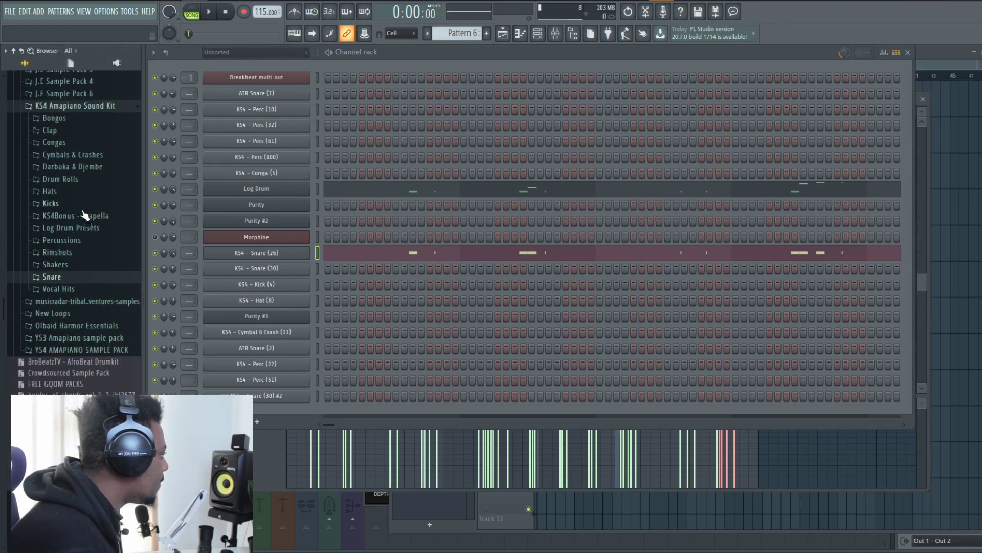
- Add KS4 - Cymbal & Crash (11) from the Cymbals & Crashes folder as a new channel at the end of the rack
left_click(68, 155)
left_click(90, 245)
left_click(95, 279)
left_click_drag(99, 283, 245, 417)
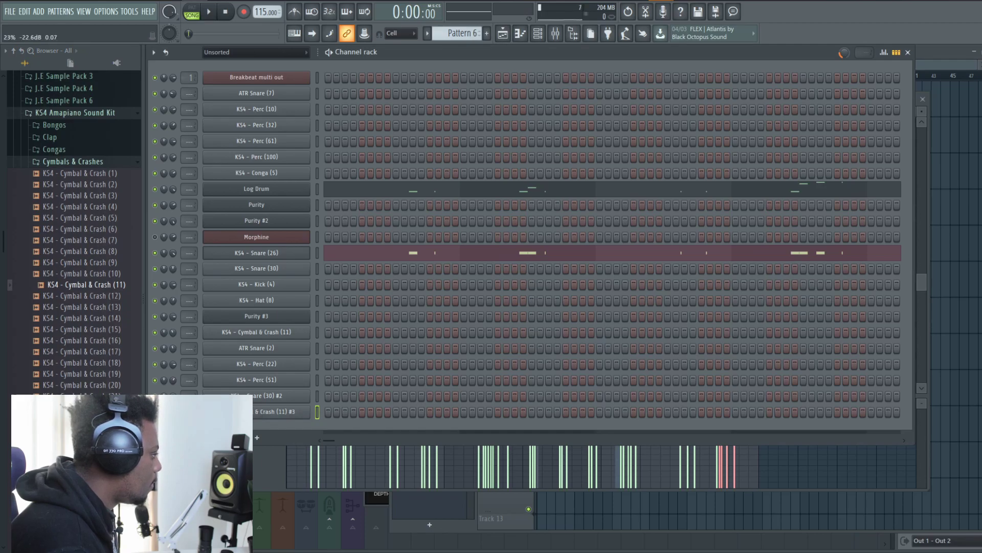
- Copy the KS4 - Snare (26) notes to the new KS4 - Cymbal & Crash (11) channel and audition them with the arrangement
left_click(317, 252)
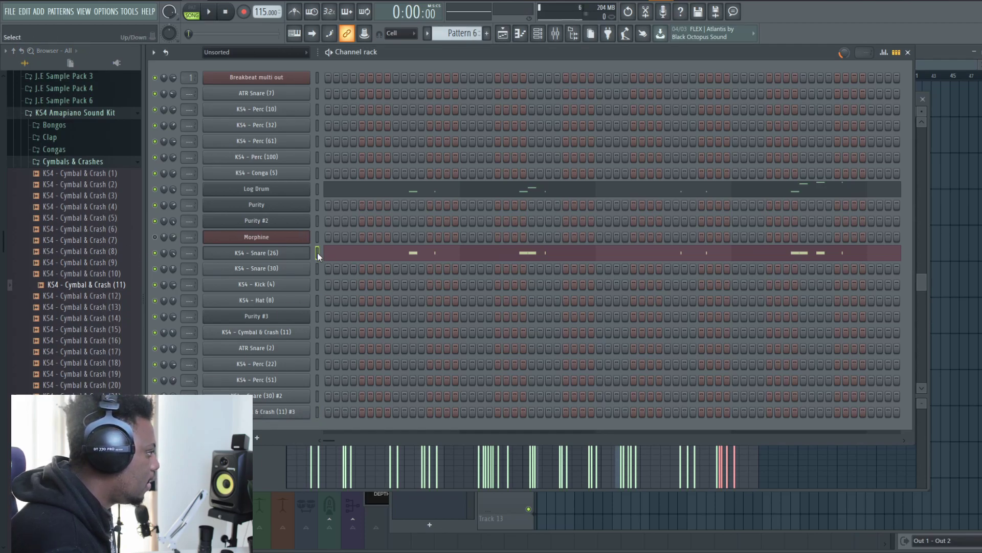
left_click(317, 413)
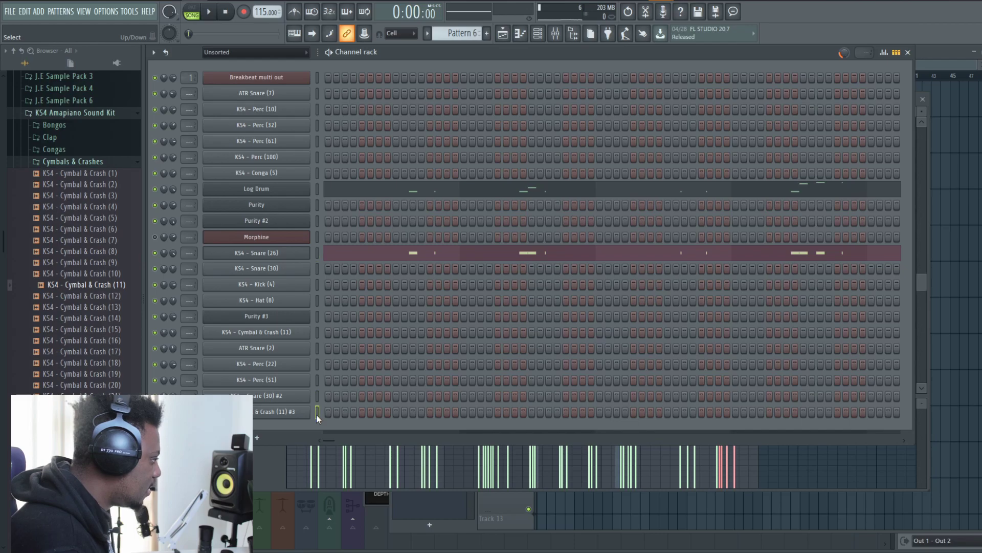
key("ctrl+v")
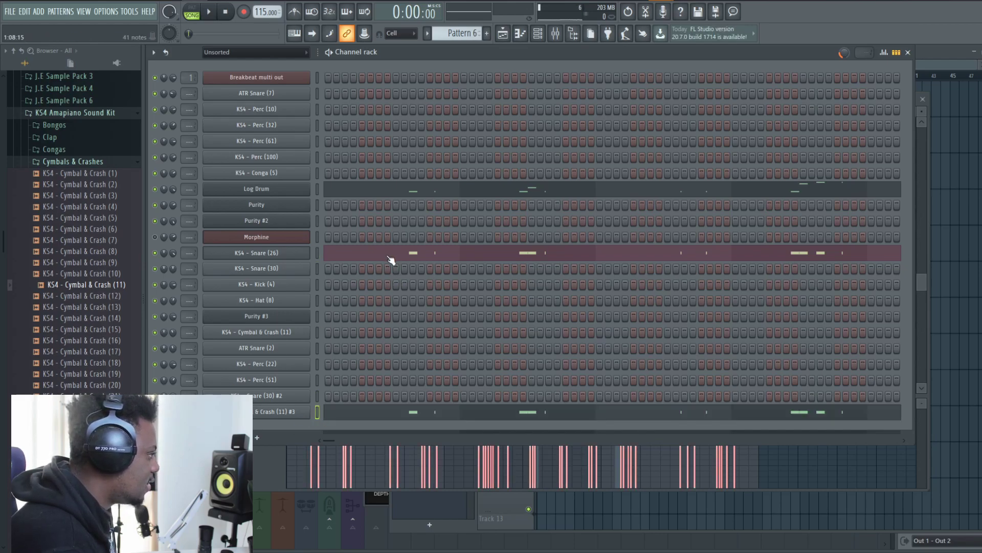
key("space")
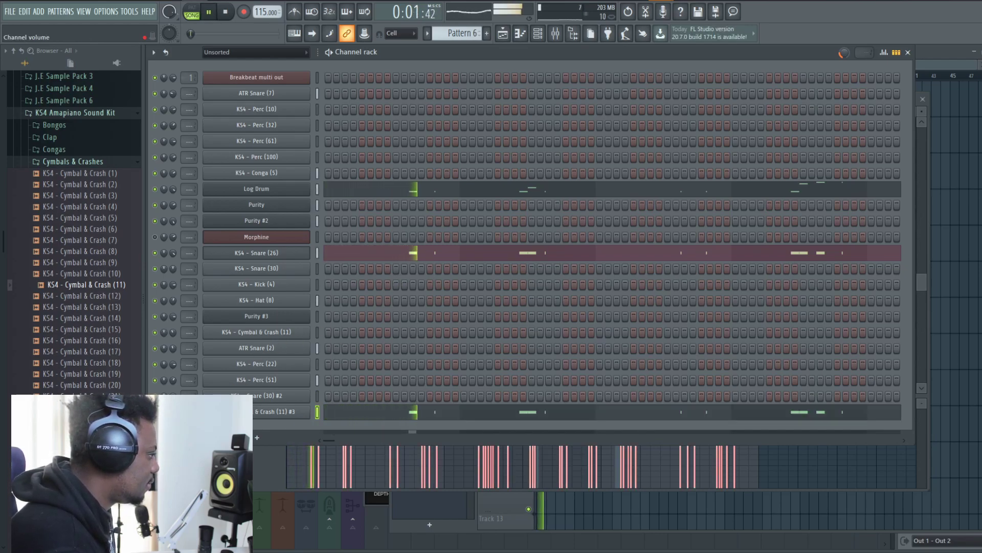
left_click(945, 60)
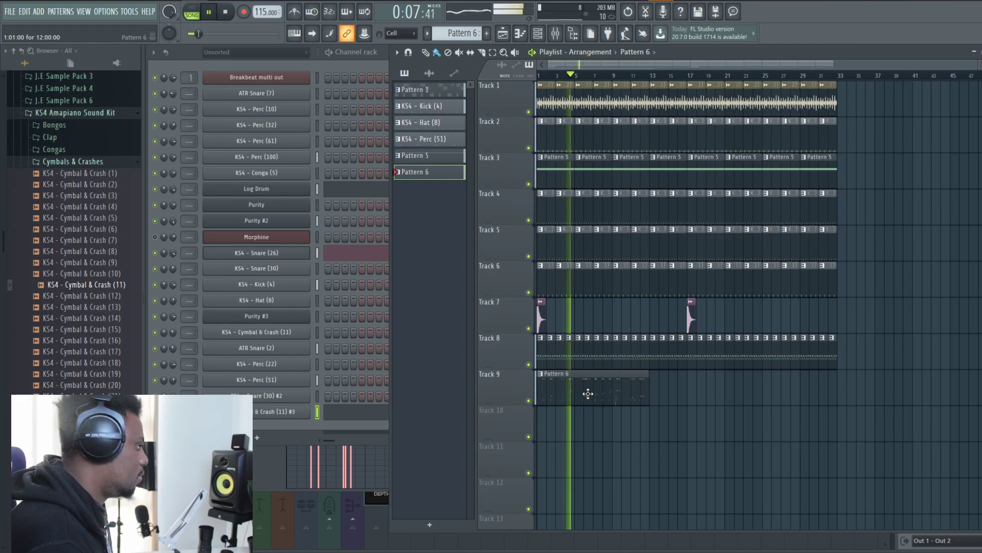
scroll(556, 65, "up", 1)
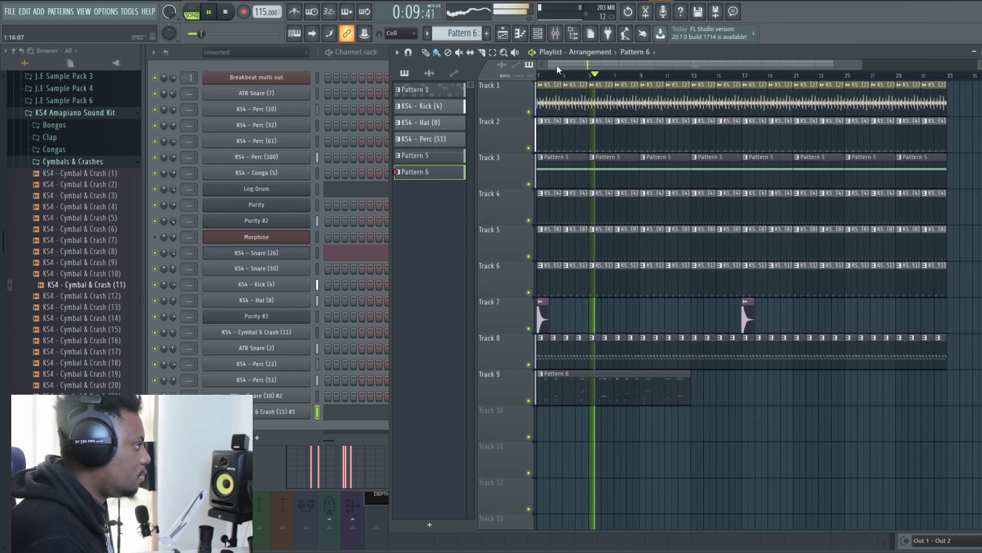
- Lower the channel volume of the newly added KS4 - Cymbal & Crash (11) sample
left_click(191, 55)
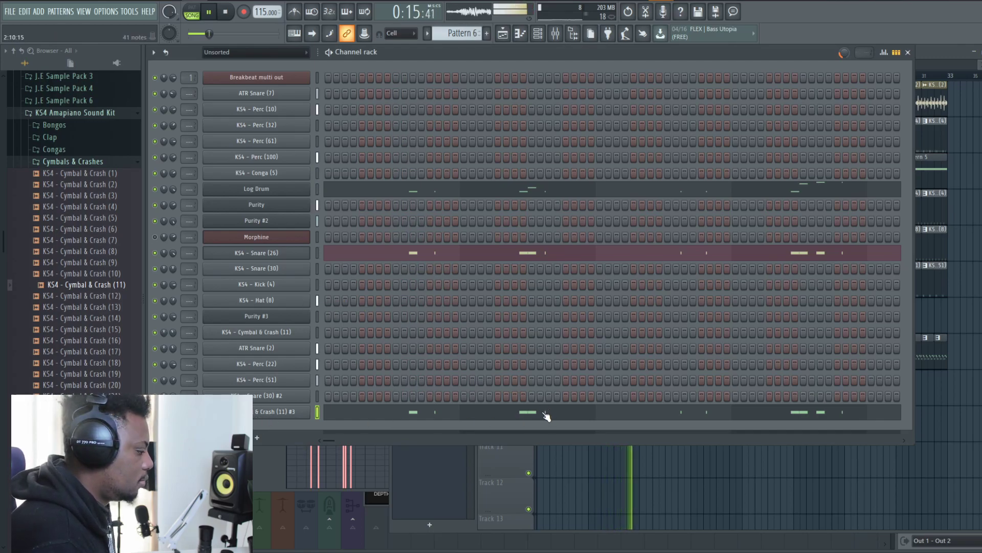
left_click(276, 412)
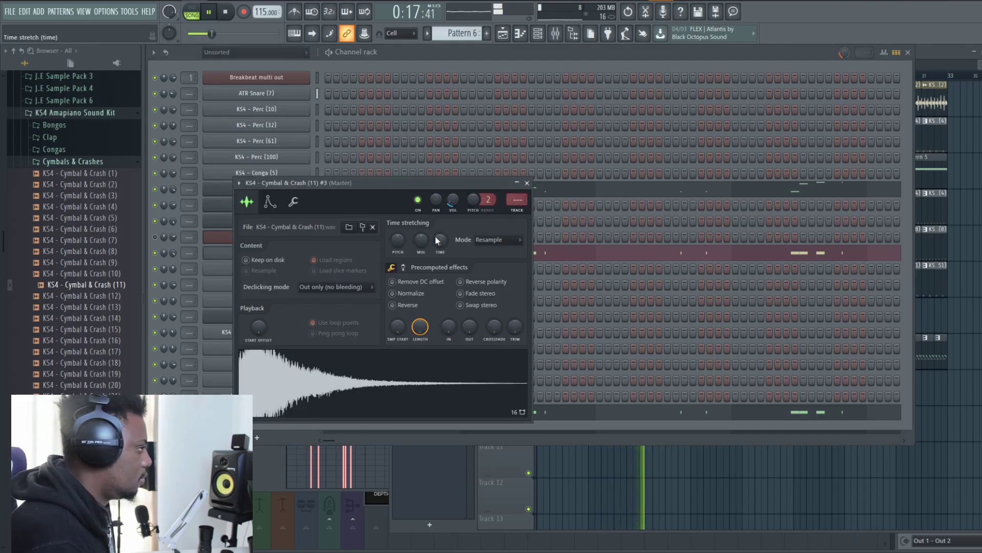
left_click_drag(454, 202, 453, 225)
left_click(531, 186)
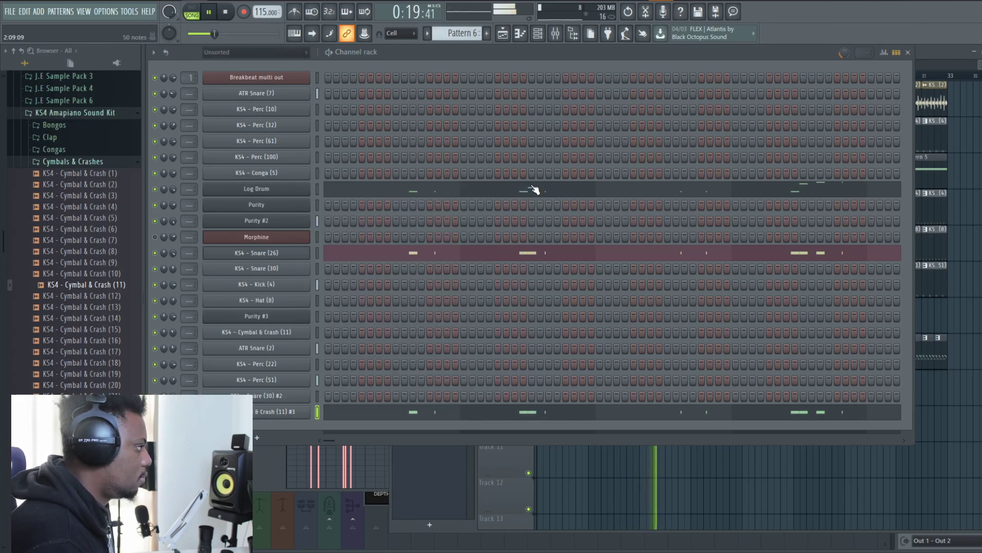
- Open the new cymbal channel's piano roll and audition its copied rhythm around bar 9
left_click(576, 410)
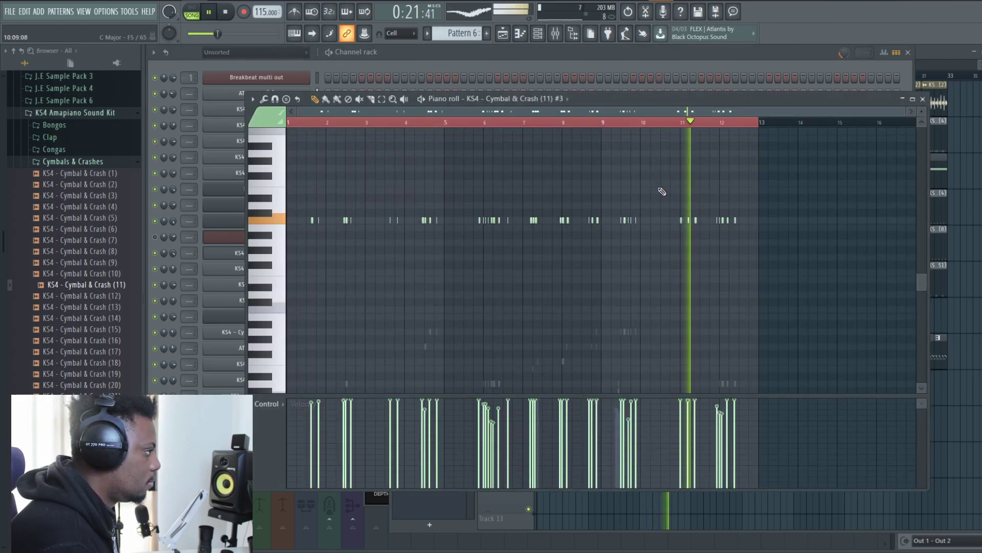
scroll(634, 124, "up", 4)
key("space")
scroll(660, 237, "up", 6)
scroll(658, 220, "down", 5)
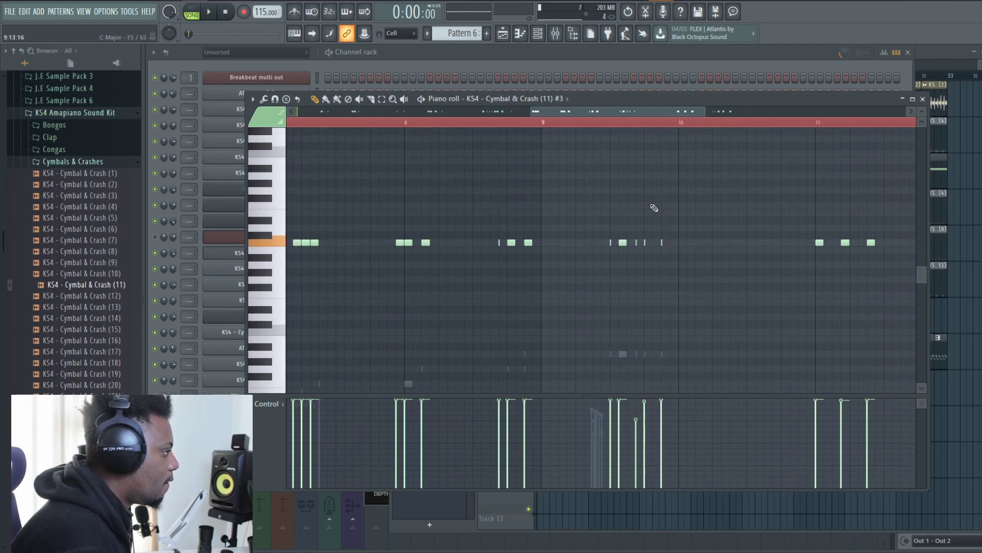
scroll(634, 125, "up", 2)
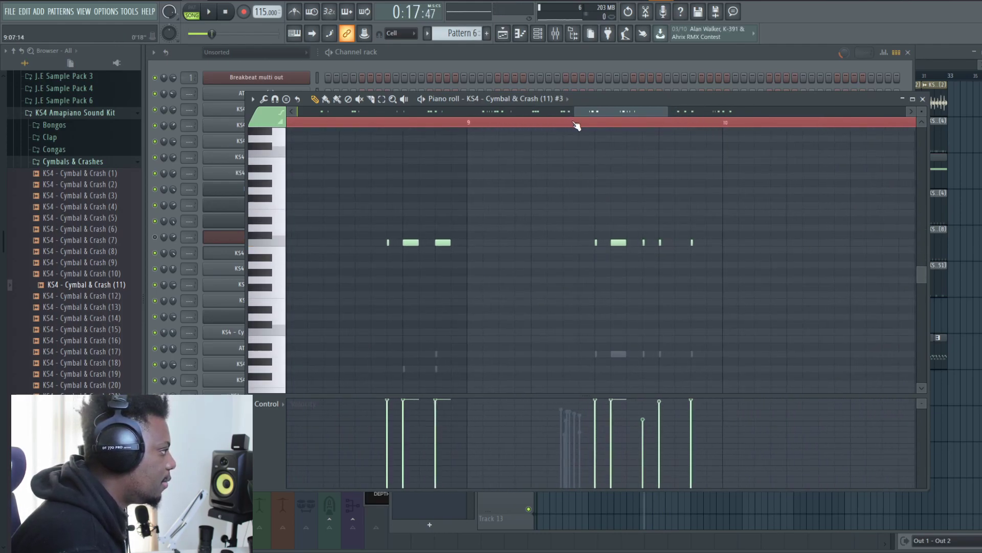
key("space")
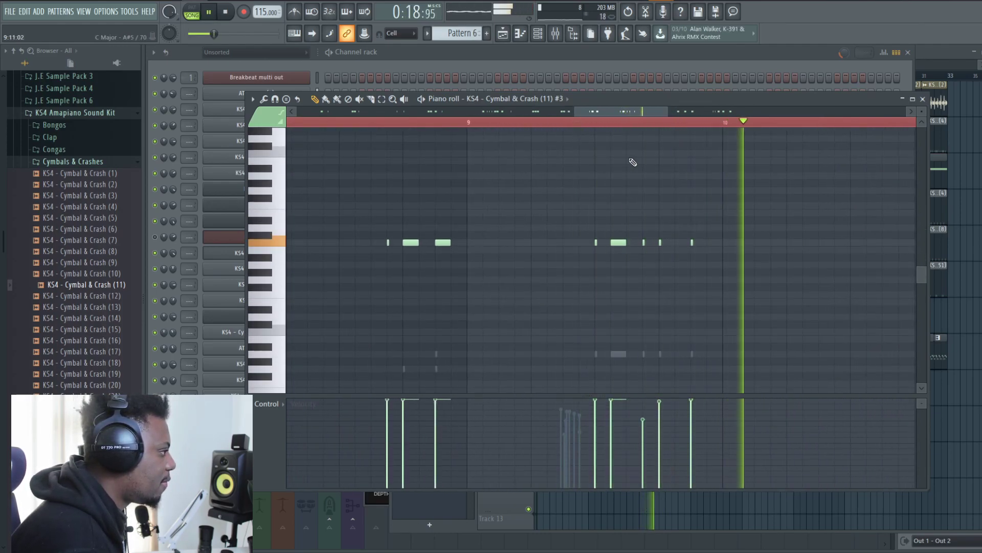
key("space")
- Delete the three short cymbal notes at the start of bar 6 and the longer note directly after them
scroll(652, 123, "down", 3)
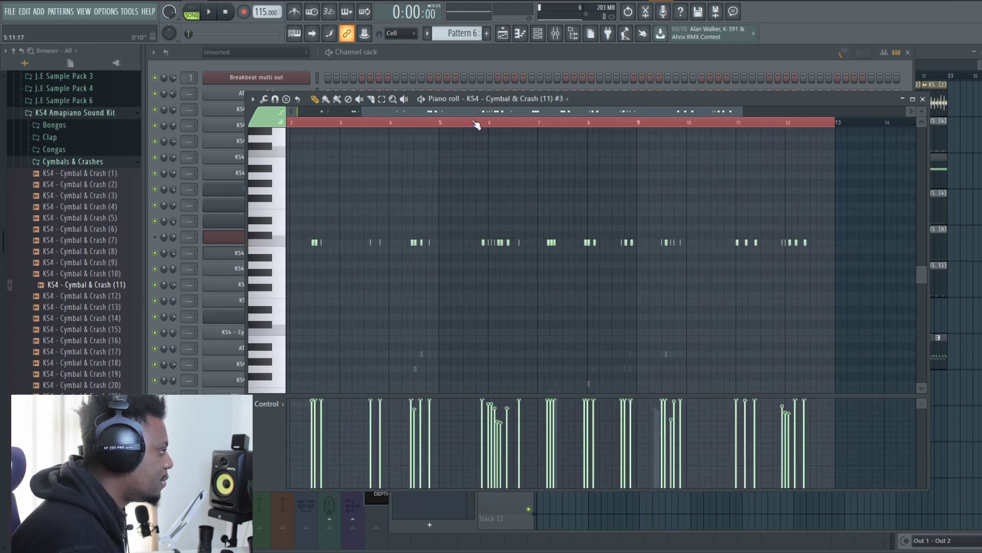
scroll(476, 125, "up", 2)
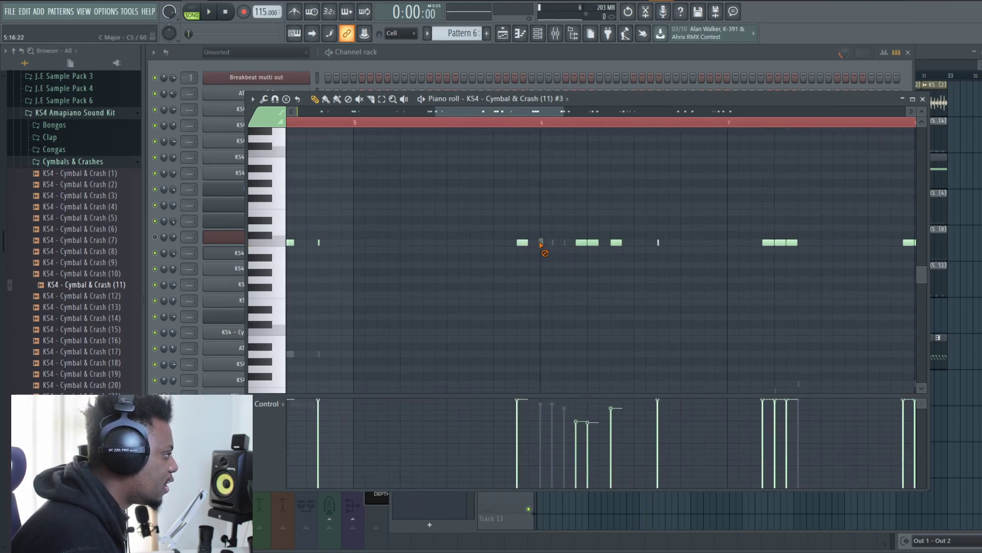
key("space")
right_click(583, 242)
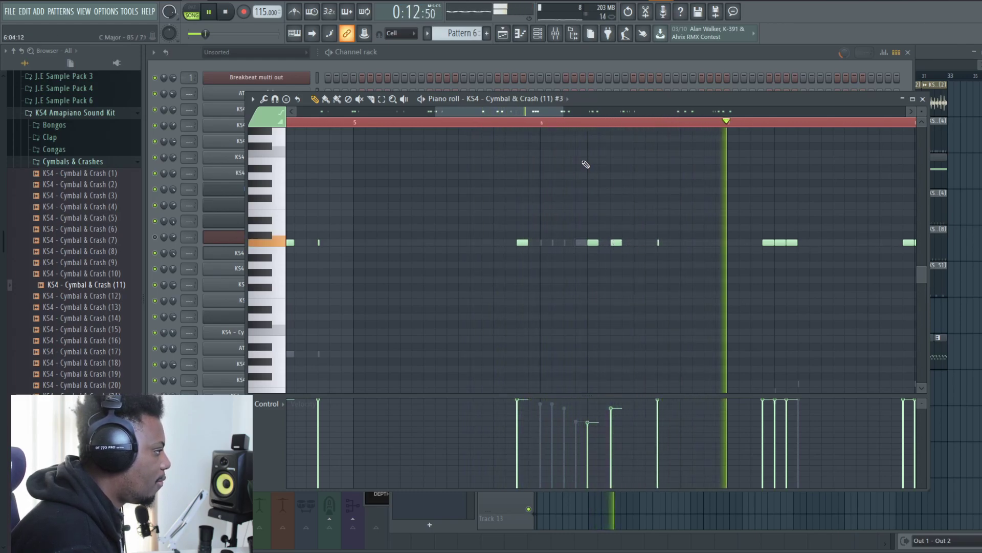
- Delete the middle one of the three consecutive cymbal notes in bar 7
scroll(596, 125, "down", 4)
scroll(567, 131, "up", 4)
scroll(538, 171, "down", 5)
scroll(542, 128, "up", 4)
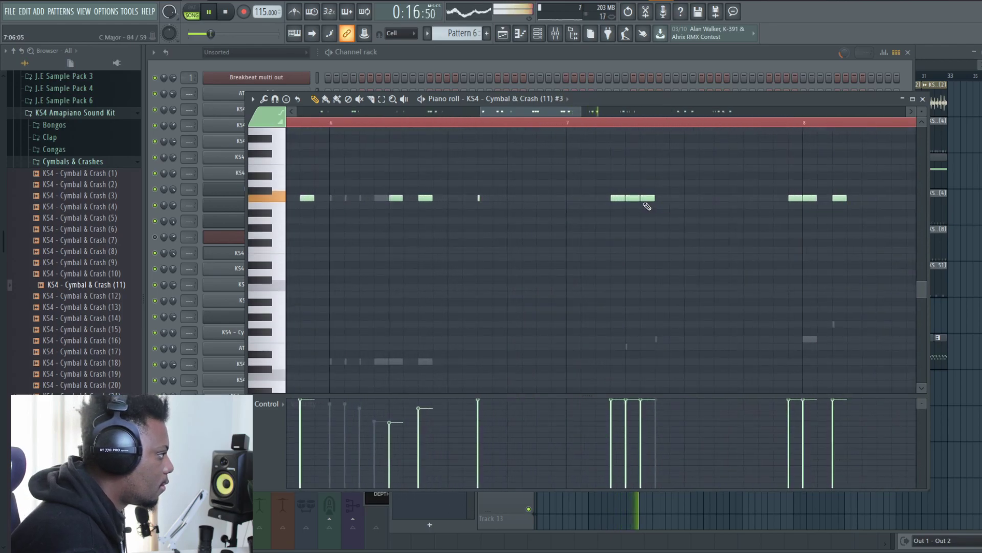
scroll(575, 128, "down", 4)
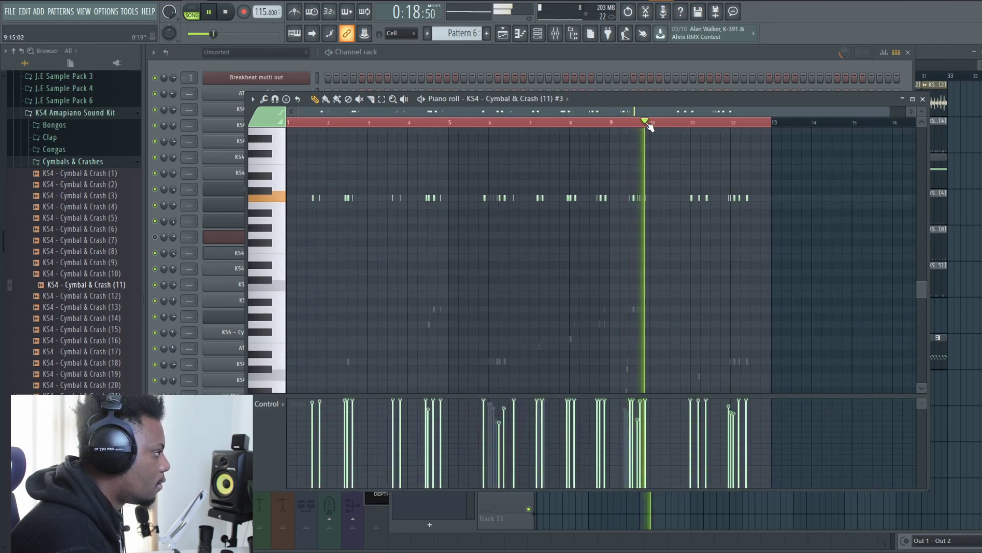
- Delete the longer cymbal note and the two short ones after it in bar 9, keeping the group's outer notes
scroll(649, 126, "up", 4)
scroll(649, 127, "up", 1)
left_click(554, 123)
scroll(624, 126, "down", 4)
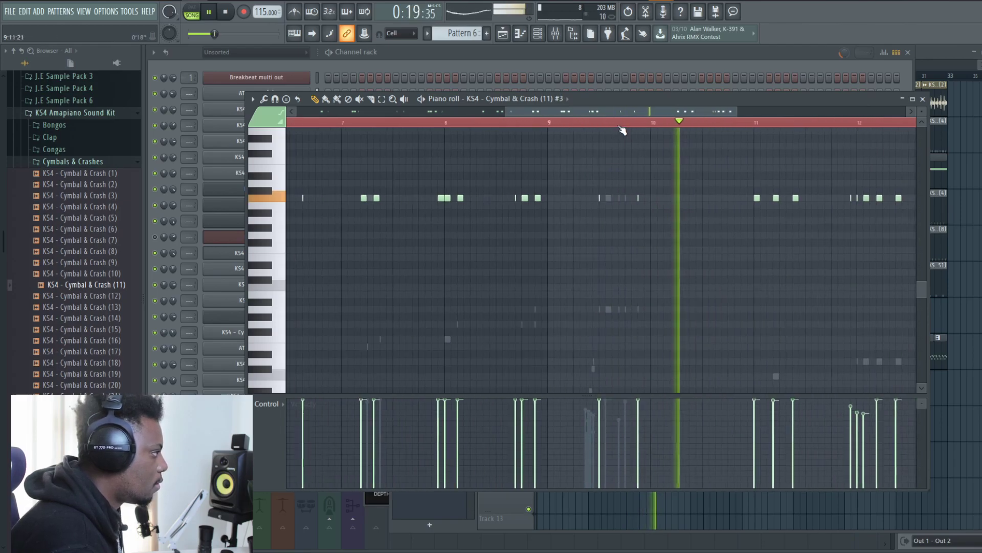
- Delete the short cymbal note at the end of bar 11 and the first longer one in bar 12
scroll(665, 127, "up", 5)
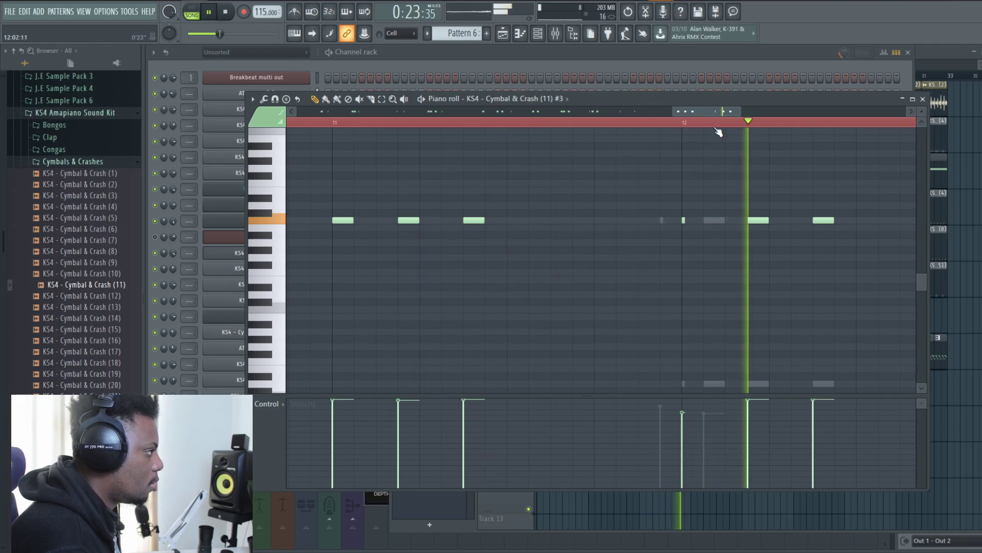
scroll(717, 131, "down", 2)
scroll(718, 131, "down", 3)
scroll(309, 126, "up", 5)
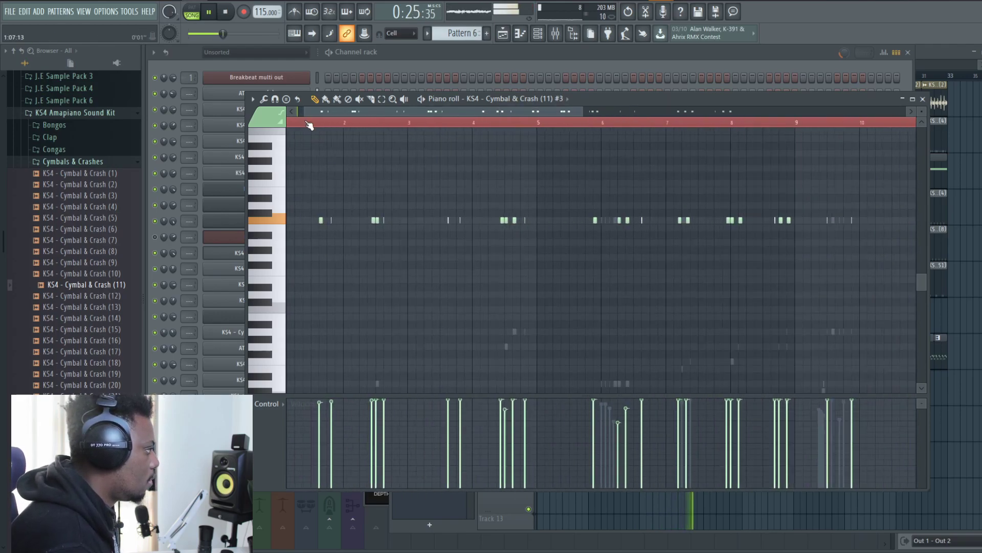
- Stop the playback and open Pattern 1 from its clips on Track 8 of the playlist
scroll(318, 124, "up", 2)
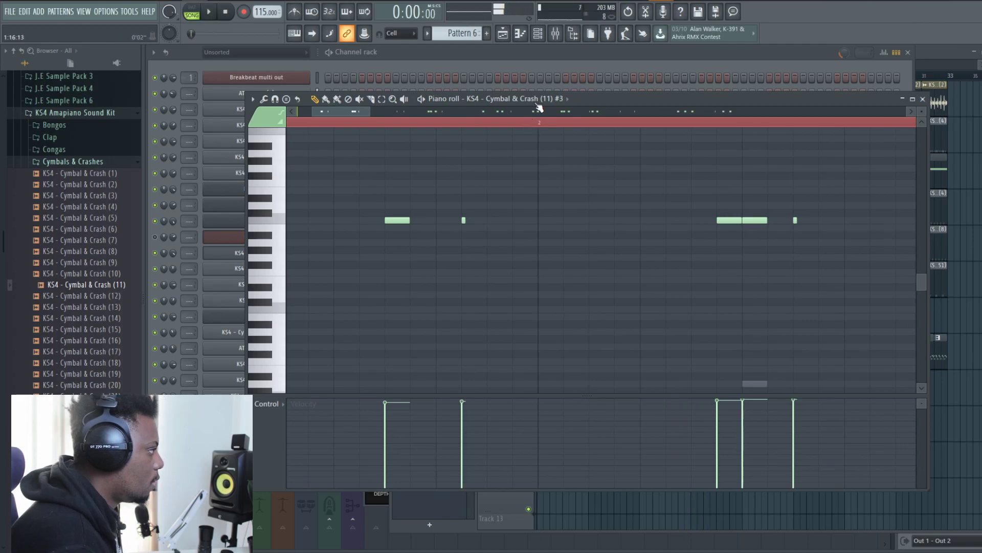
key("space")
left_click(551, 68)
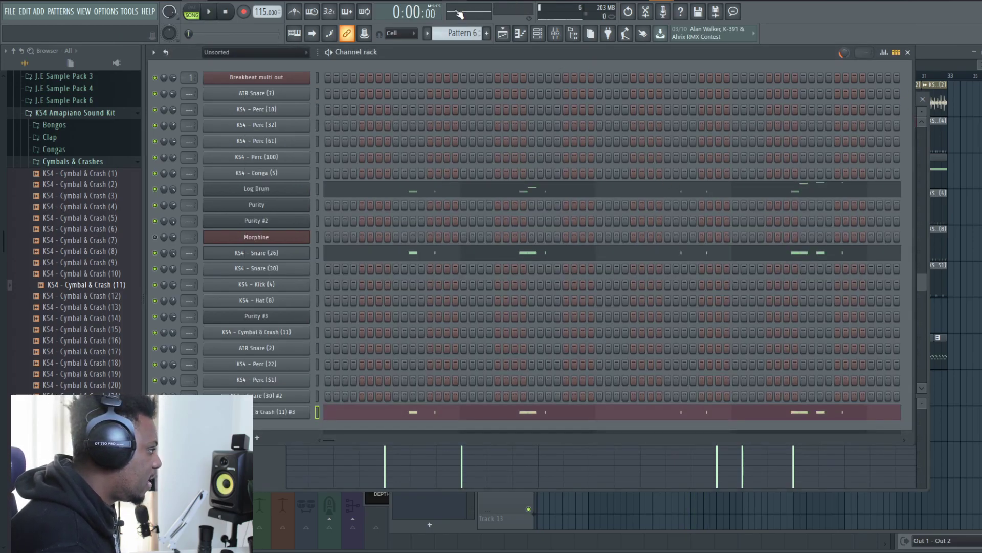
left_click(940, 52)
double_click(577, 356)
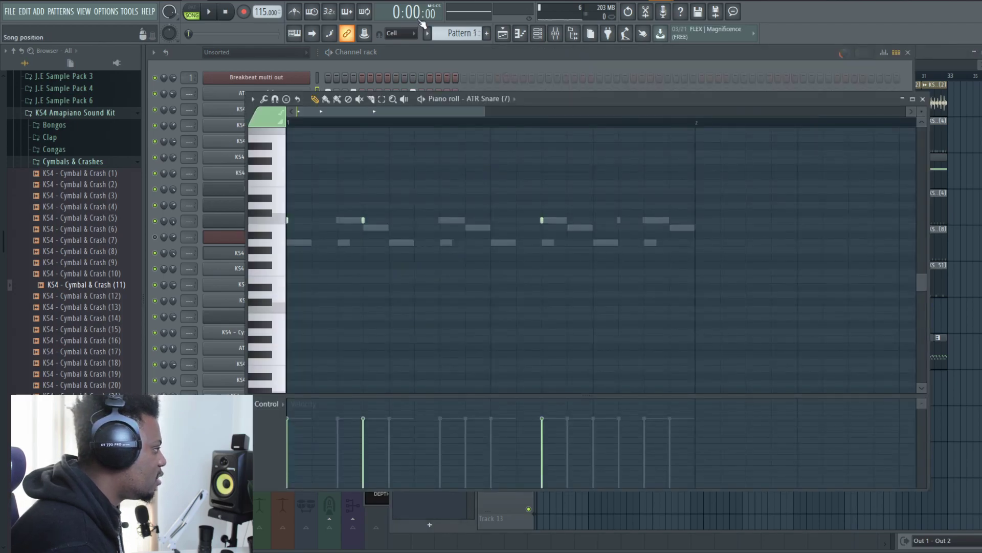
- Unmute the Morphine channel and listen to the full arrangement from the beginning
left_click(481, 59)
key("space")
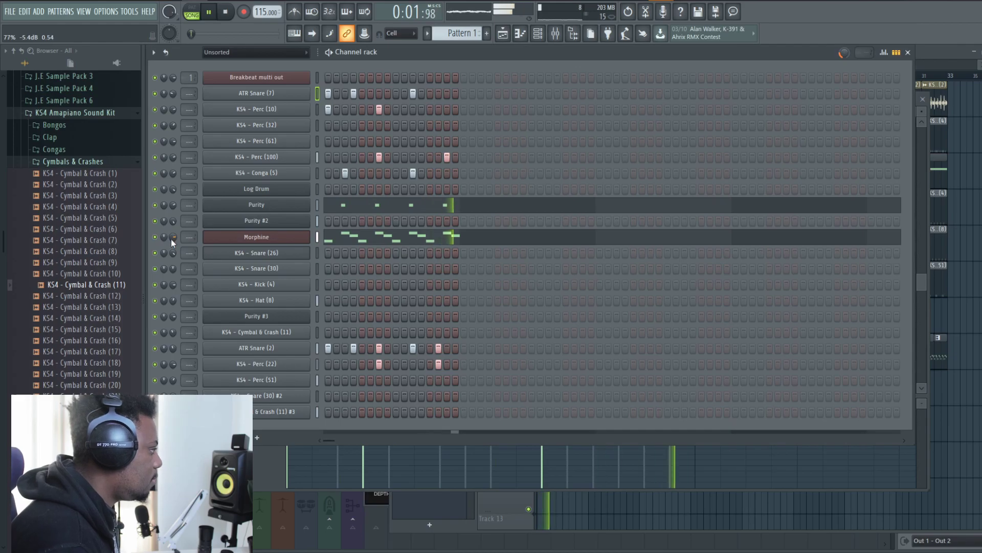
left_click(956, 54)
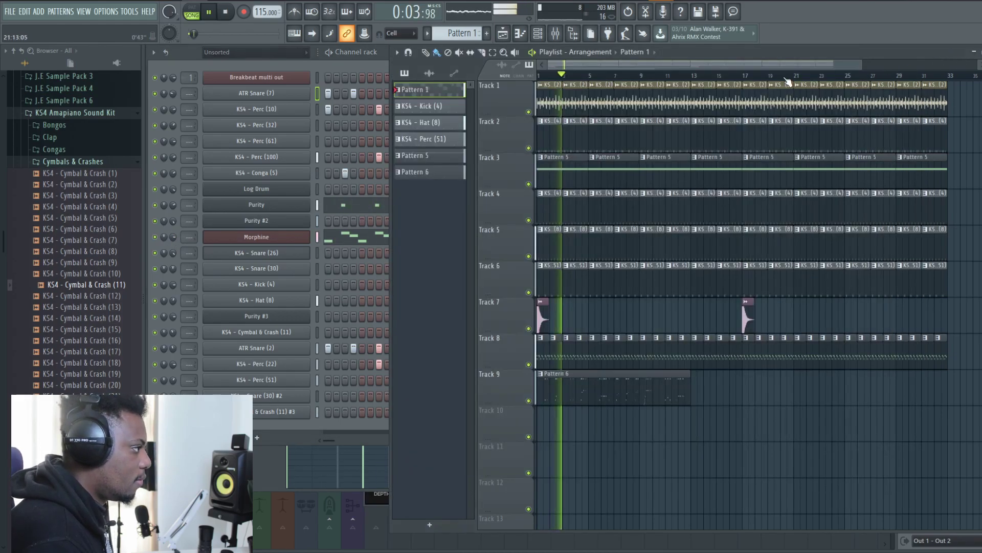
scroll(684, 78, "down", 2)
scroll(575, 78, "up", 1)
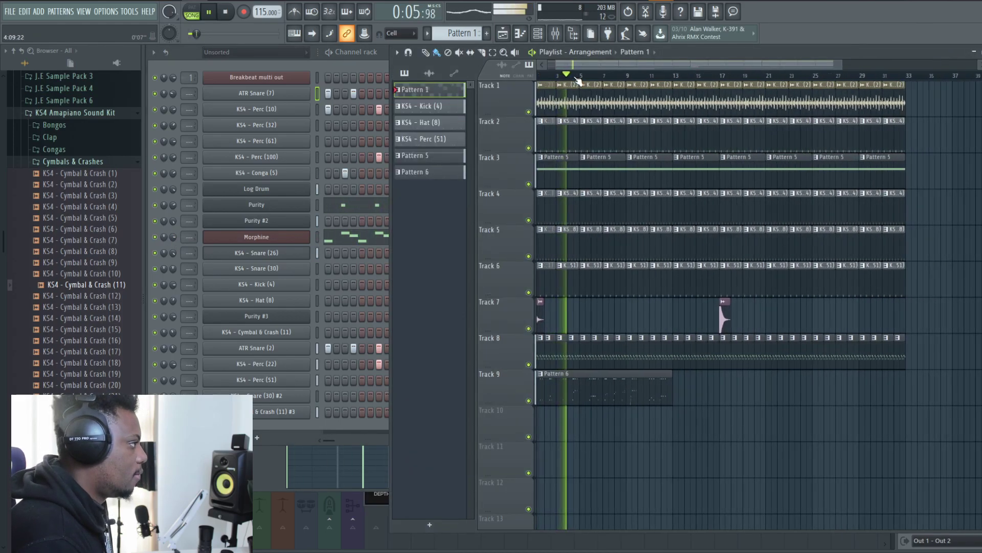
scroll(578, 81, "up", 2)
left_click(190, 53)
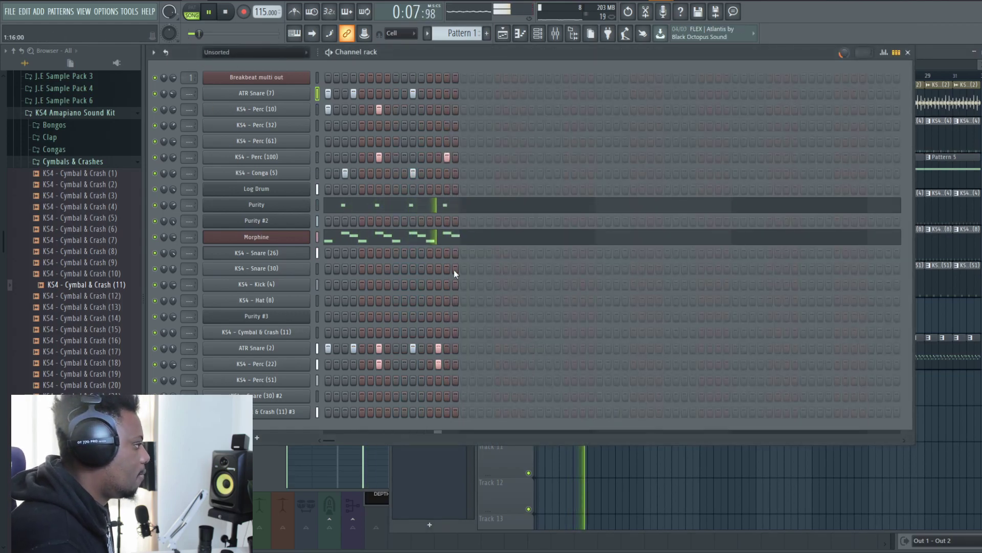
key("space")
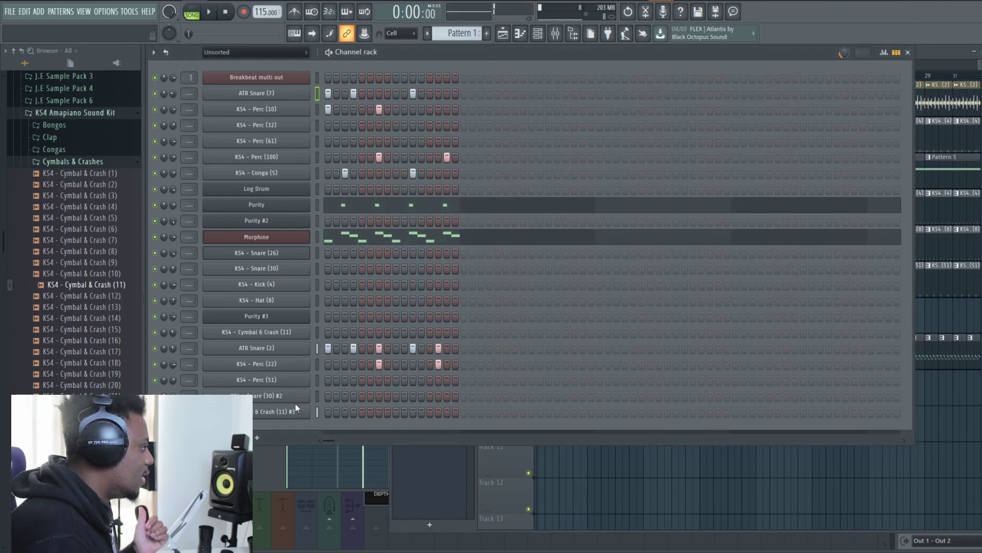
- Add a Fruity DX10 instrument channel to Pattern 6 and load its eFlute preset
left_click(932, 42)
left_click(433, 66)
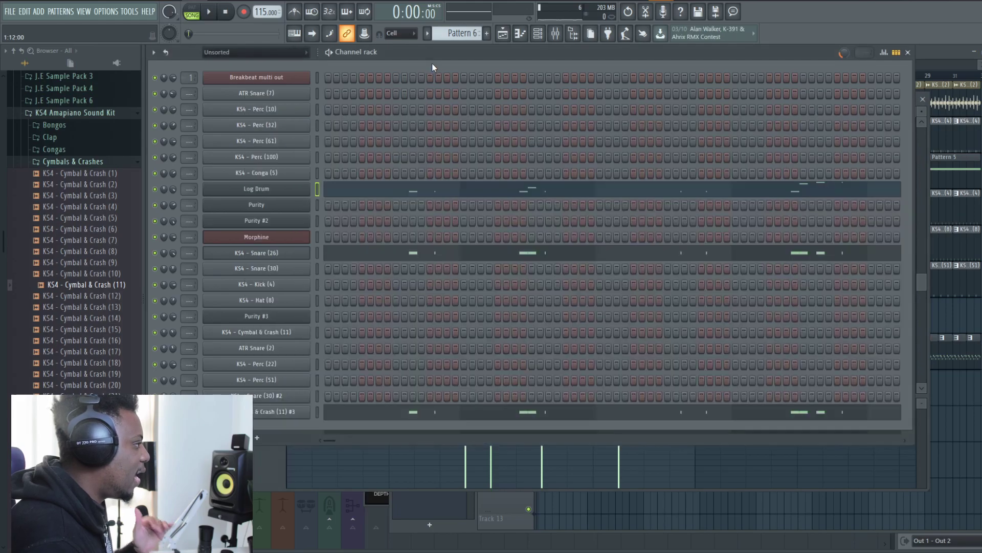
left_click(257, 438)
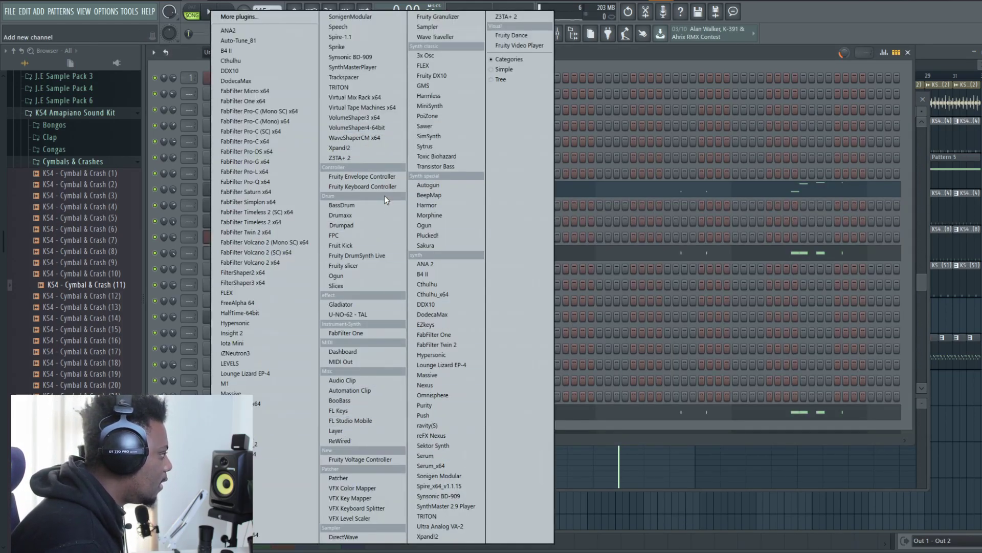
left_click(441, 76)
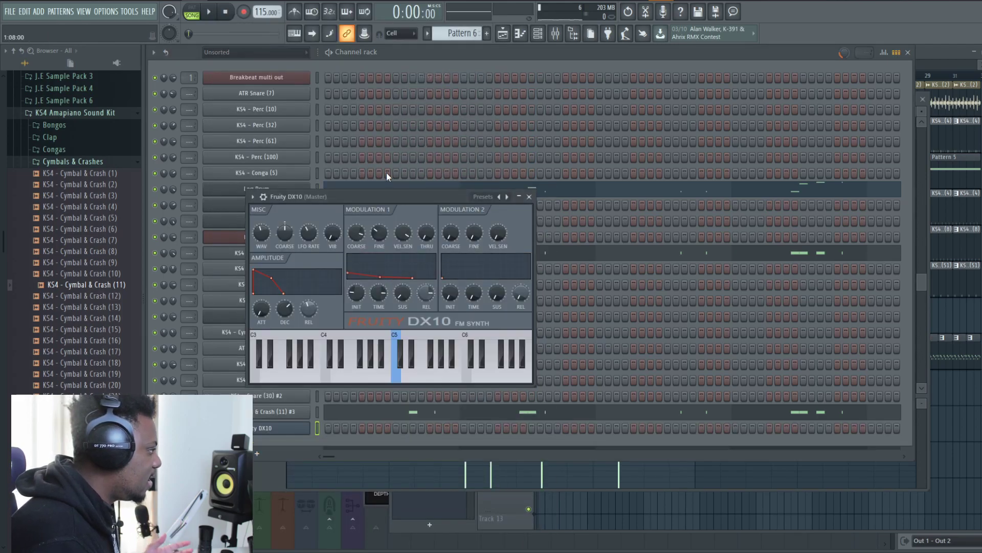
left_click(489, 196)
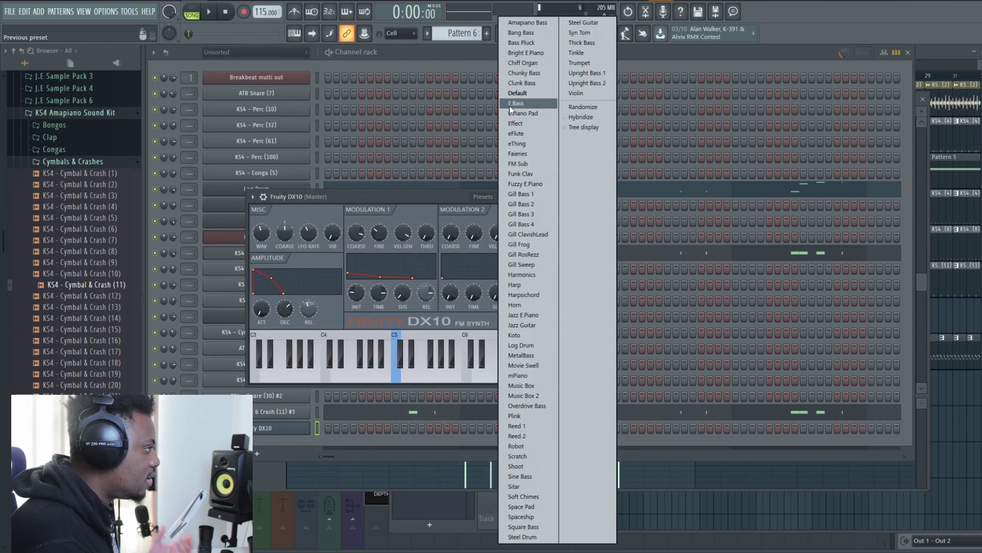
left_click(529, 134)
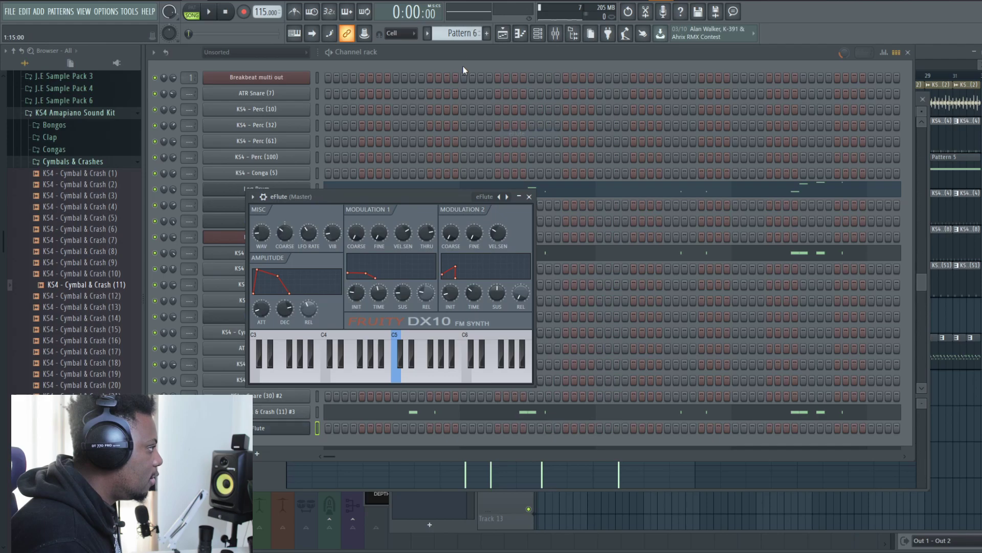
- Copy the Log Drum's notes into the new eFlute channel of Pattern 6 and check them in the piano roll
left_click(322, 270)
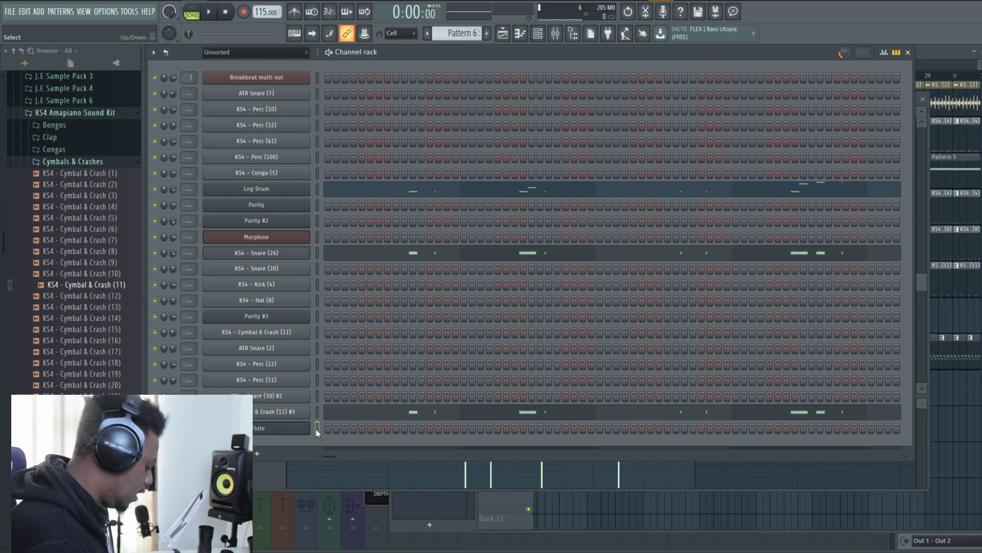
key("ctrl+v")
left_click(420, 430)
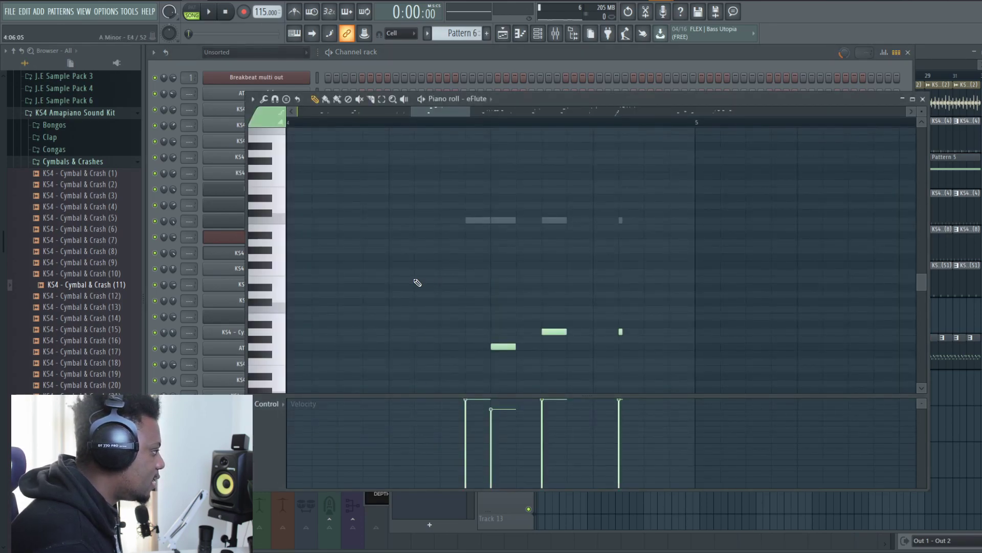
left_click(428, 65)
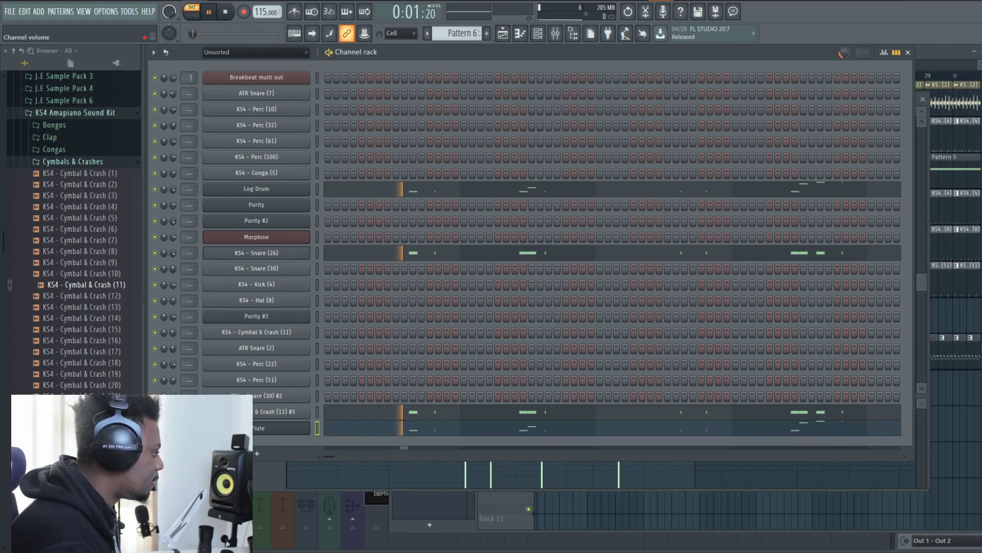
- Mute the Log Drum channel and play Pattern 6 on its own to hear the eFlute part
left_click(377, 430)
key("space")
left_click(193, 192)
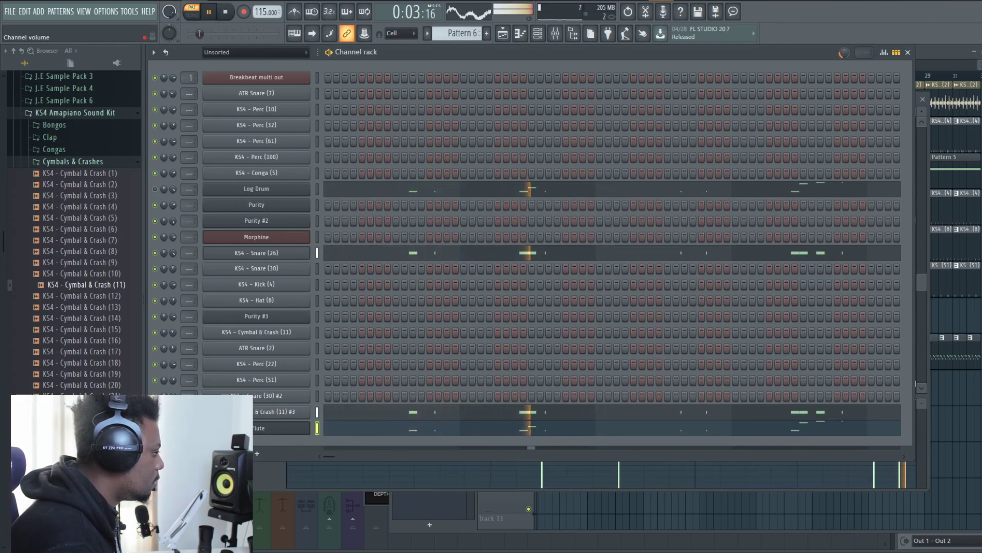
key("space")
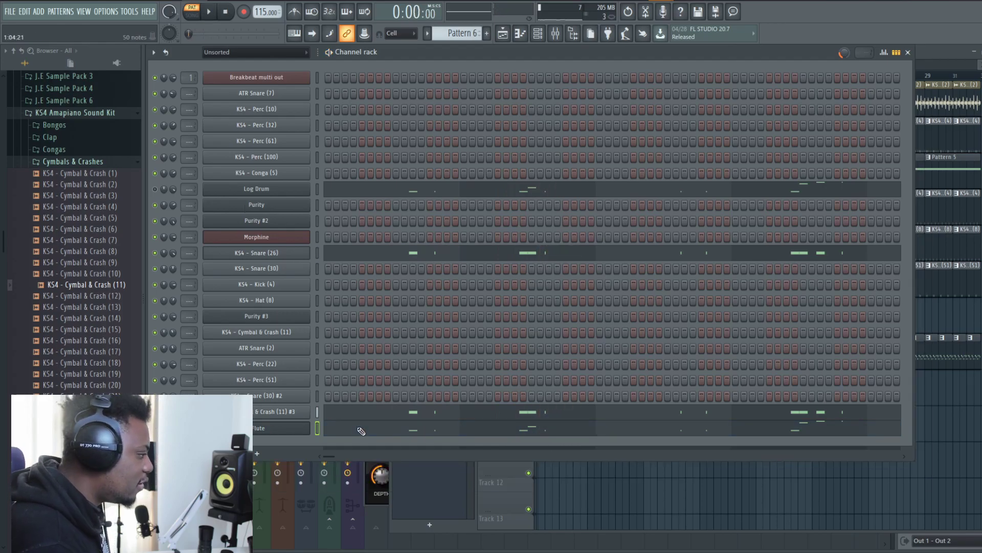
- Audition the eFlute notes in the piano roll and transpose all of them down one octave
left_click(362, 432)
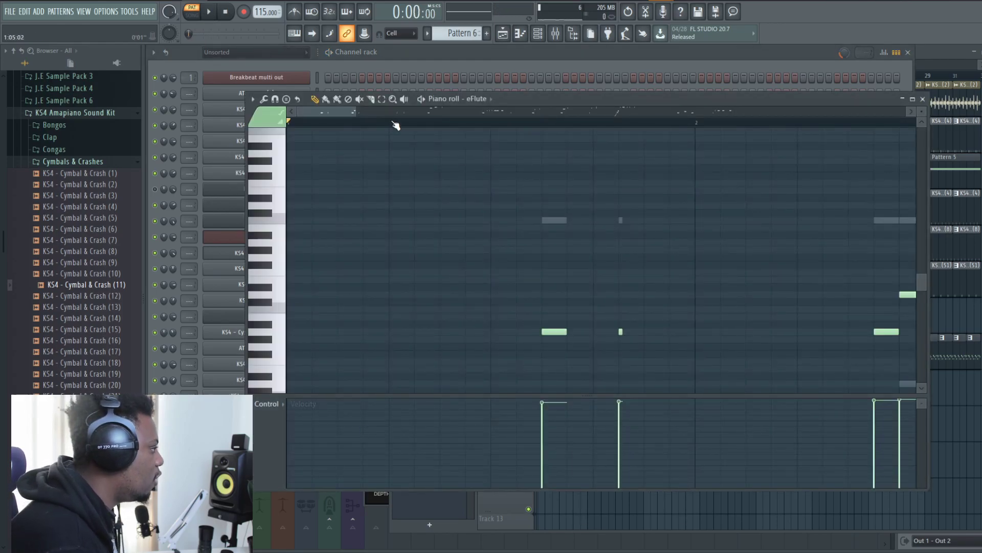
scroll(399, 125, "down", 5)
key("space")
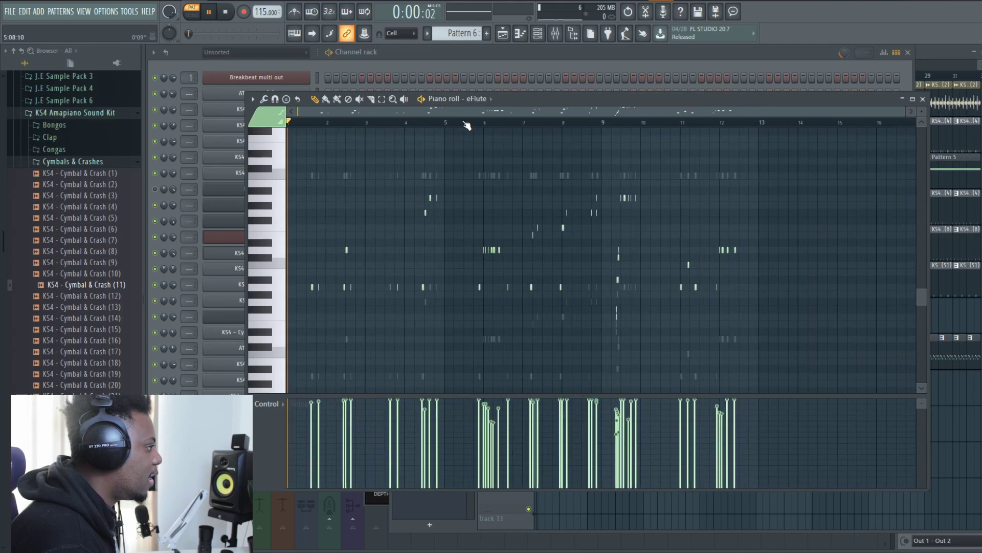
scroll(306, 128, "up", 1)
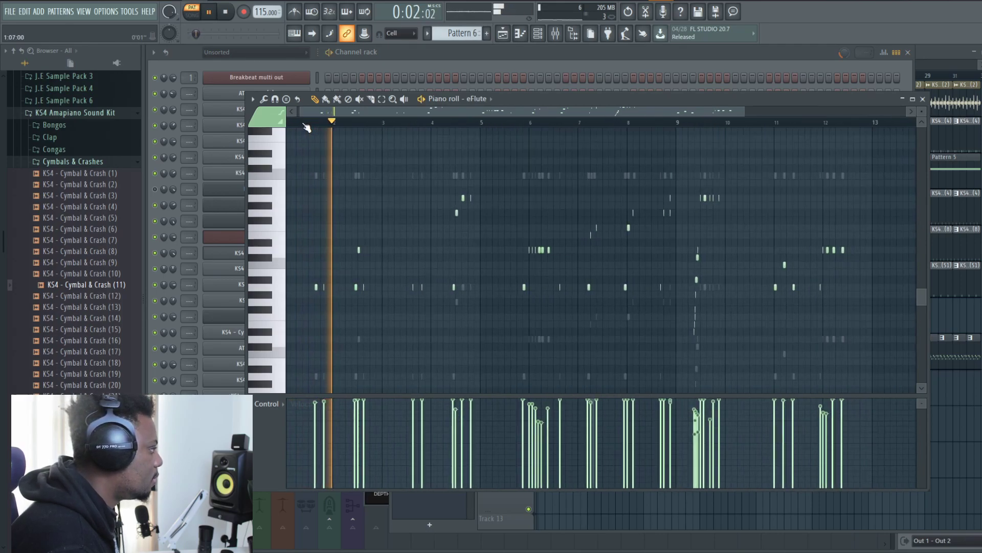
scroll(312, 116, "up", 1)
key("space")
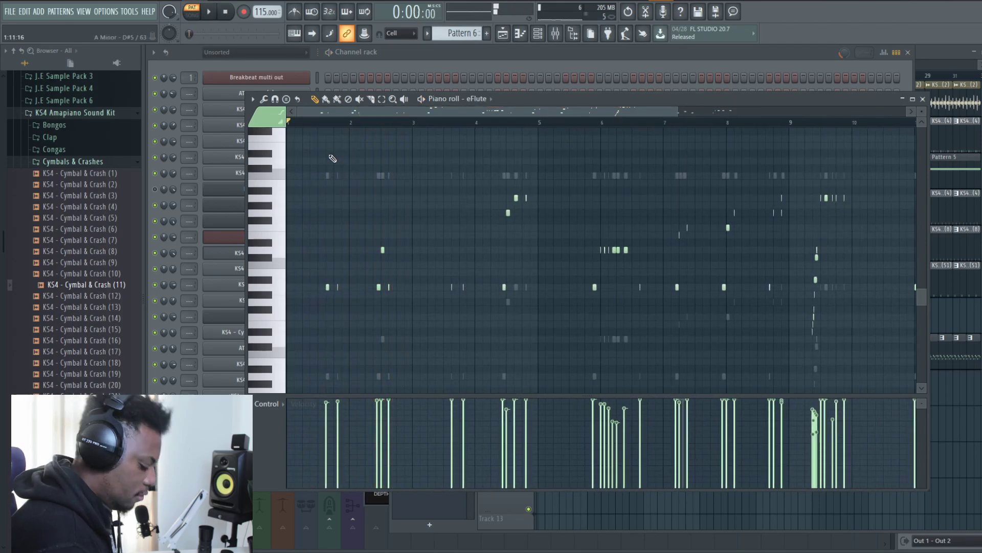
scroll(332, 158, "up", 3)
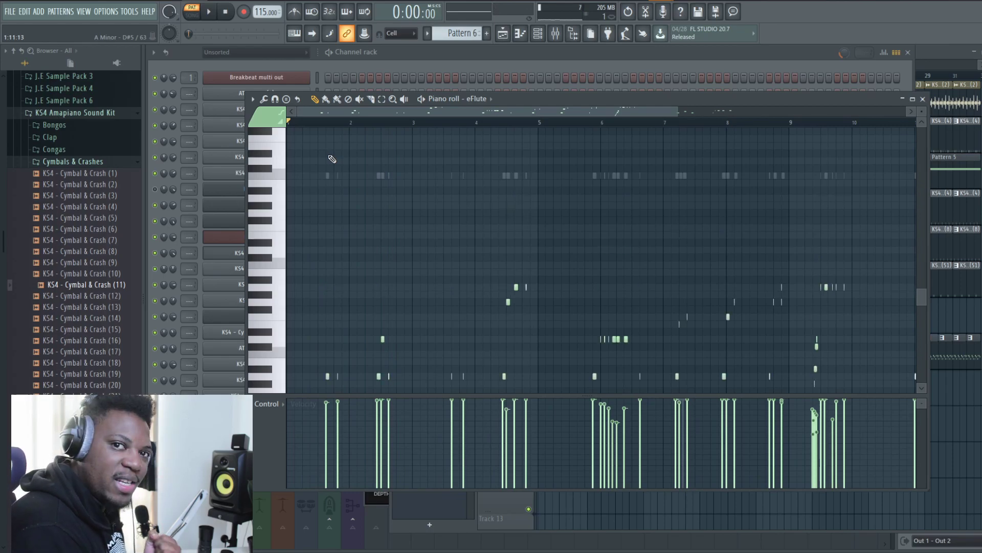
- Route the Log Drum channel to mixer track 8 and load Fruity Parametric EQ 2 into effect slot 5
key("F7")
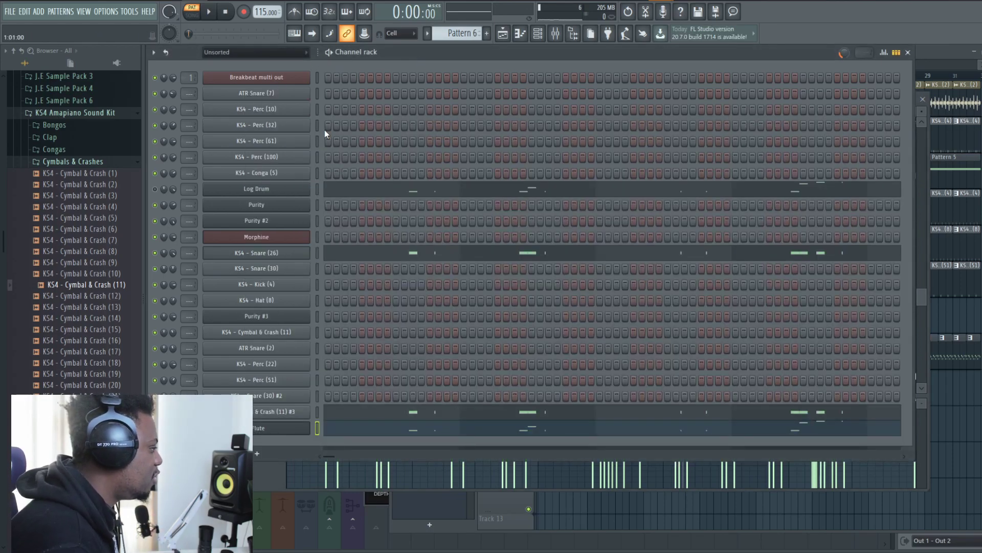
left_click(280, 195)
left_click(215, 197)
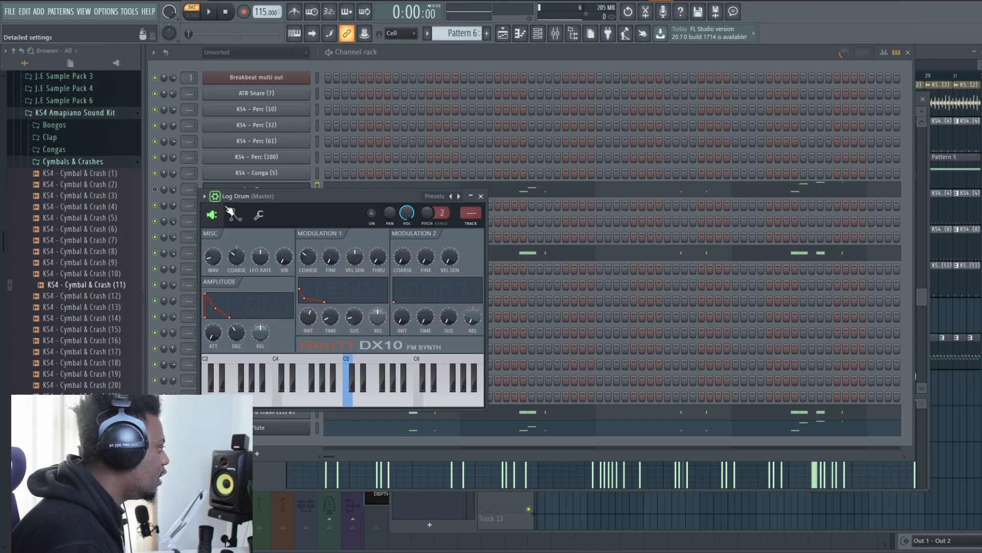
key("ctrl+l")
left_click(935, 176)
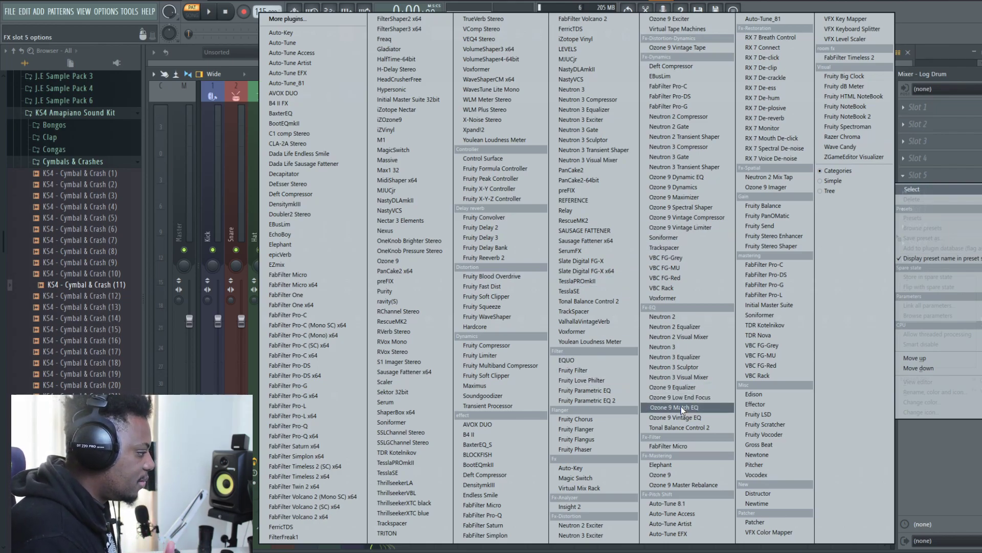
left_click(606, 399)
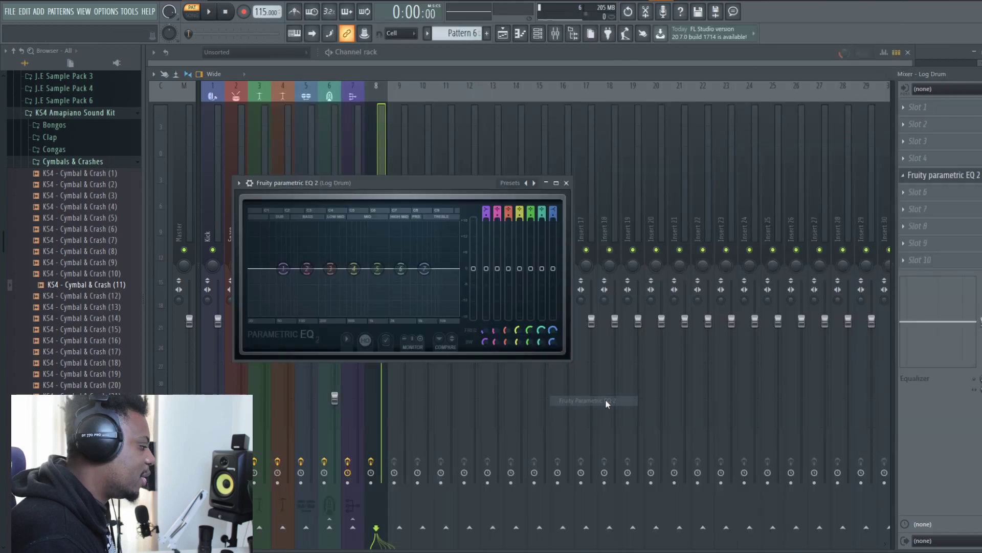
- Lower the Log Drum EQ's band 1 low shelf at about 150 Hz and play Pattern 6 to hear the cut
left_click_drag(283, 268, 308, 277)
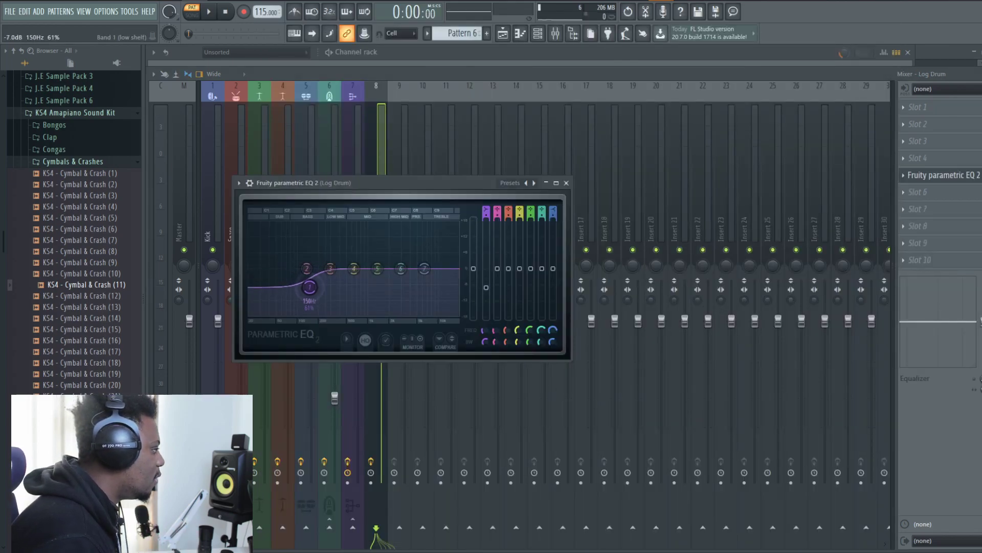
left_click_drag(379, 179, 395, 194)
key("space")
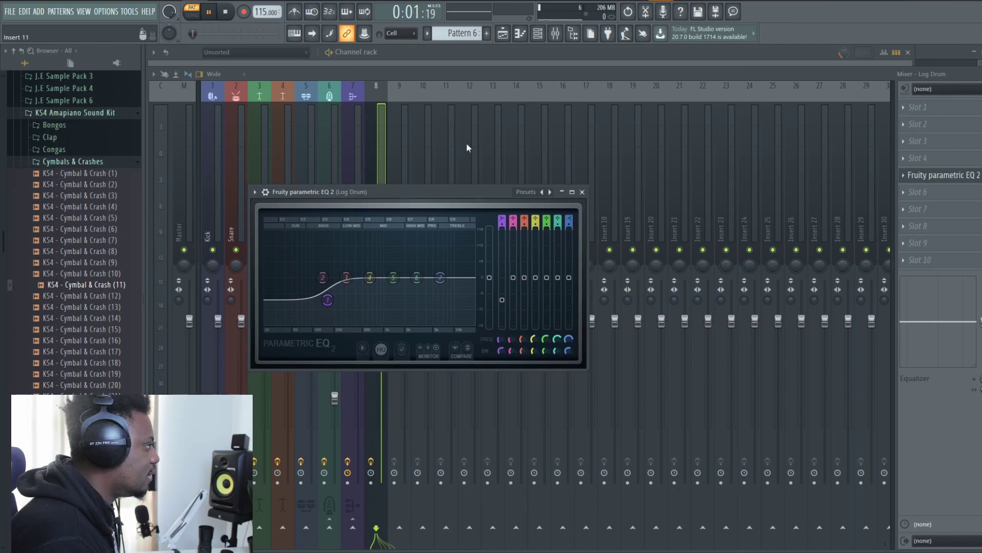
left_click(637, 54)
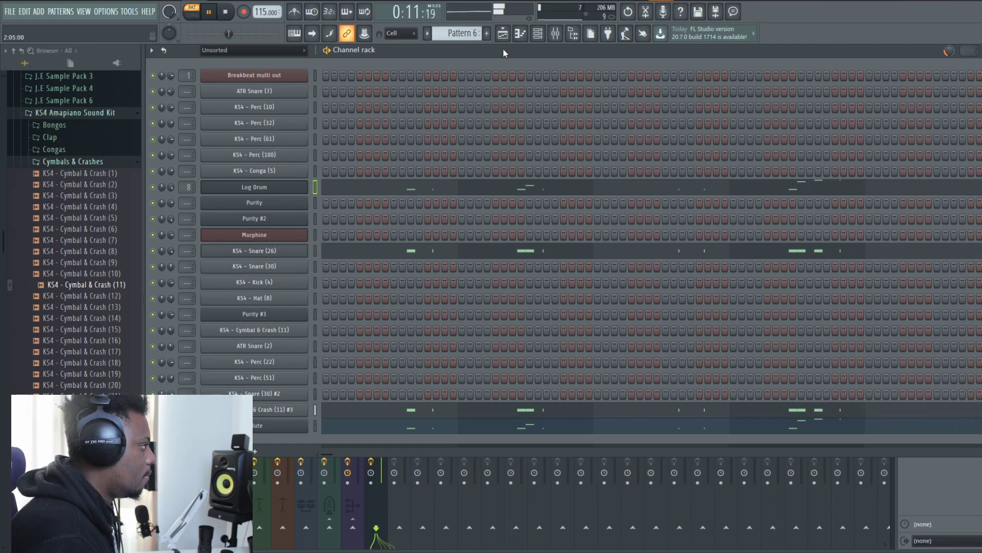
- Switch playback from pattern to song mode and play the full arrangement from the start
left_click(503, 33)
scroll(605, 84, "down", 2)
key("space")
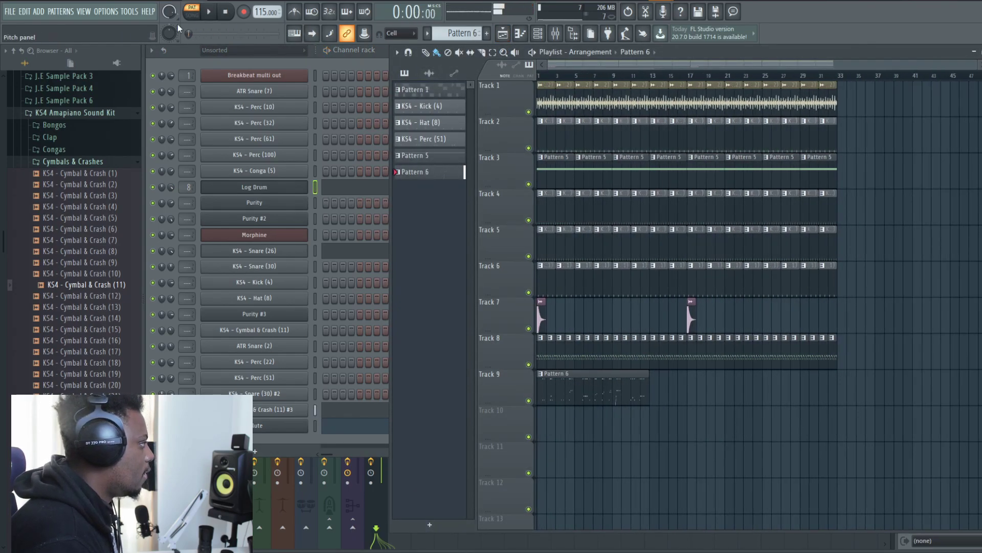
key("space")
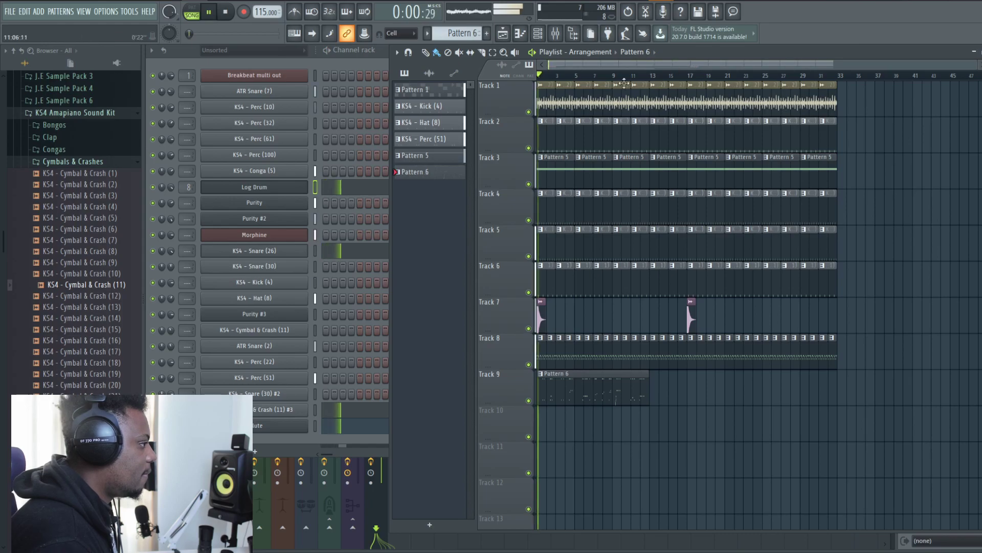
scroll(566, 69, "up", 1)
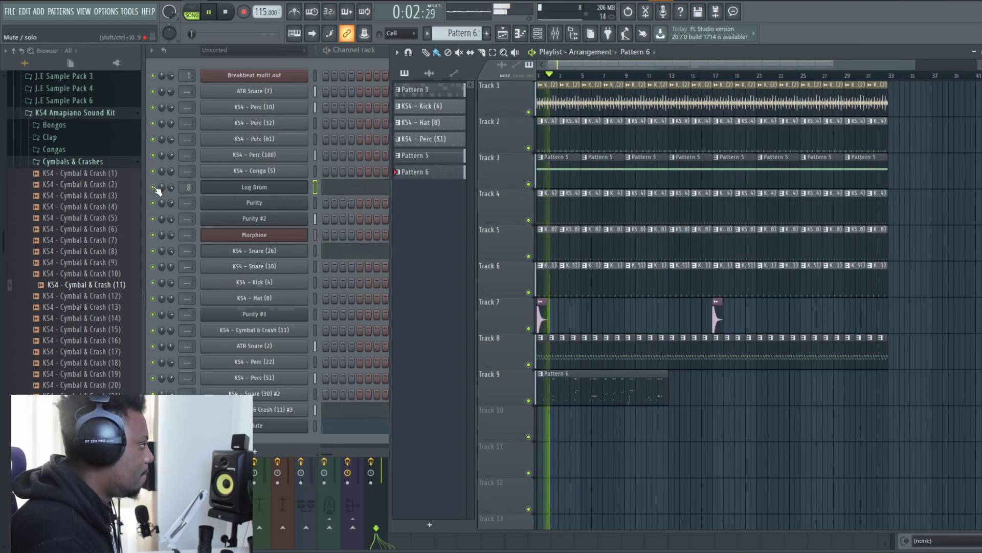
- Set the volume of the KS4 - Cymbal & Crash (11) #3 channel to 5% in its sampler settings while the song plays
left_click(308, 66)
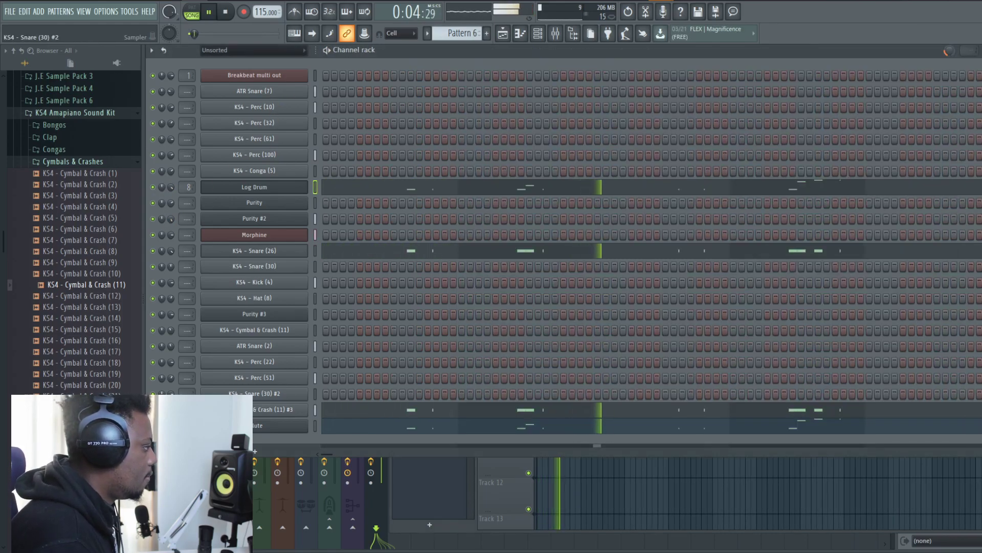
left_click(276, 409)
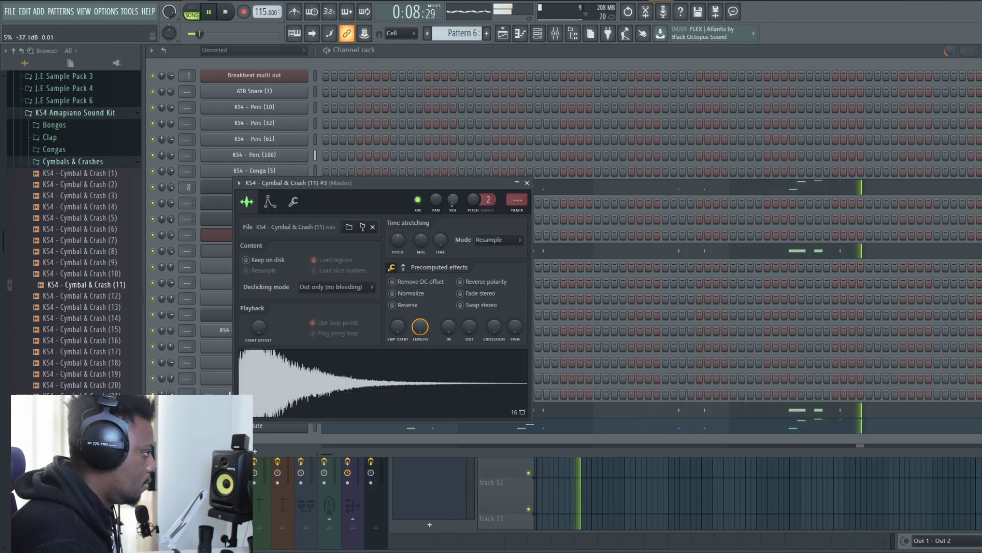
left_click(527, 183)
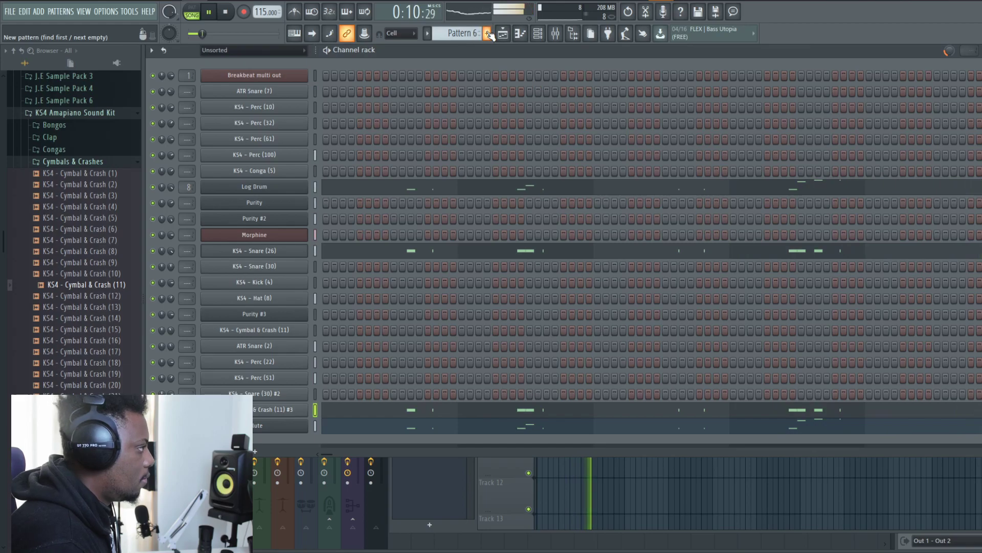
- Listen to the arrangement while reviewing the playlist and channel rack, and restart song playback from bar 1
left_click(519, 34)
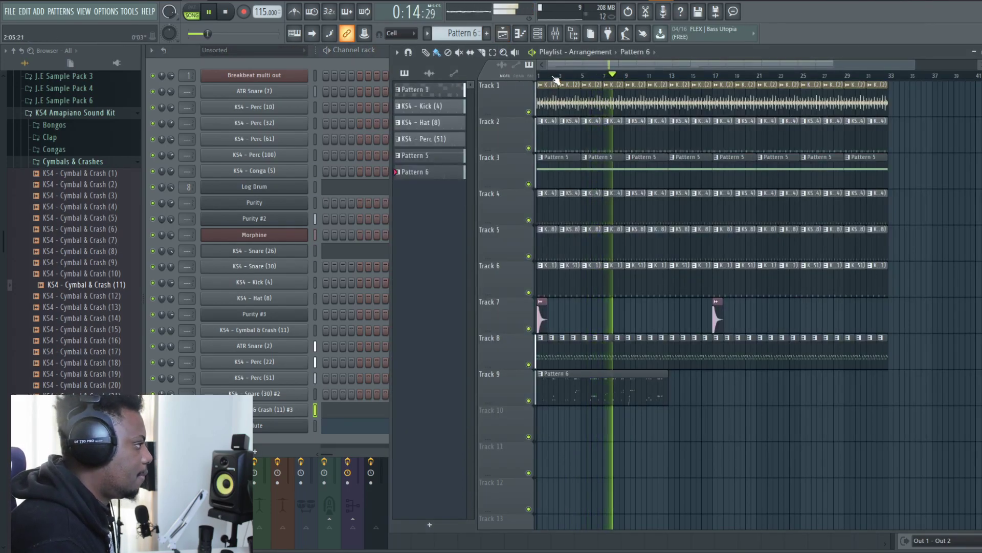
scroll(555, 79, "up", 2)
left_click_drag(573, 66, 533, 80)
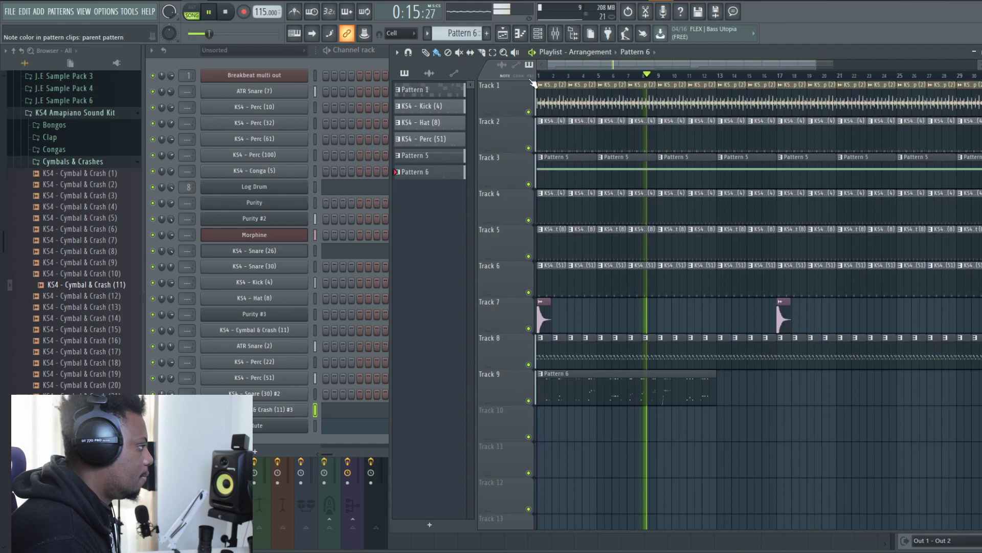
left_click(175, 47)
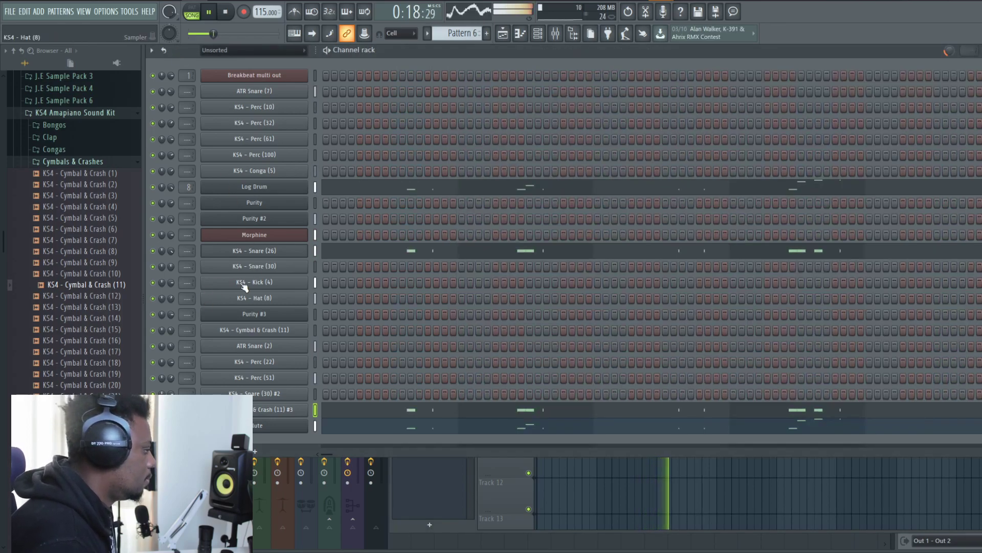
left_click(507, 38)
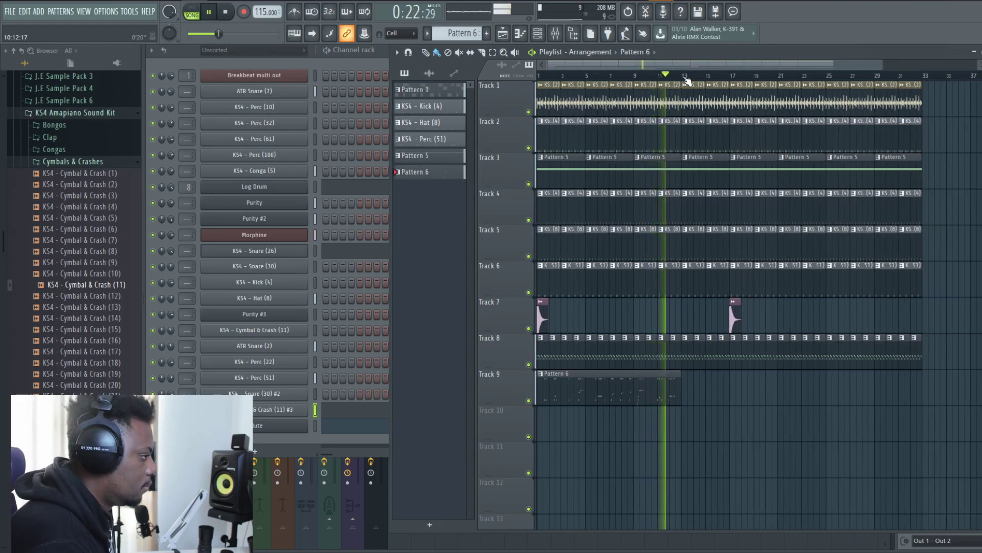
scroll(571, 77, "down", 3)
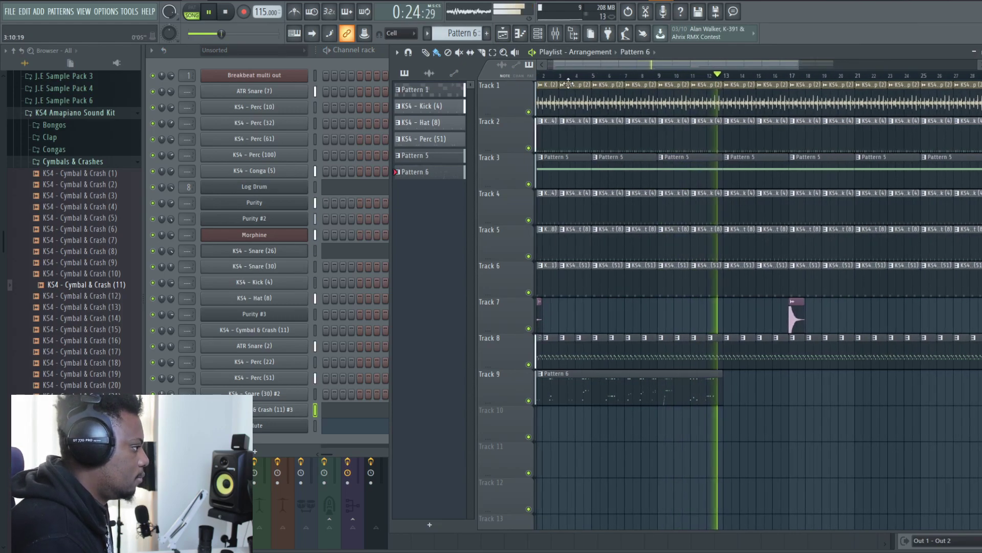
left_click(539, 76)
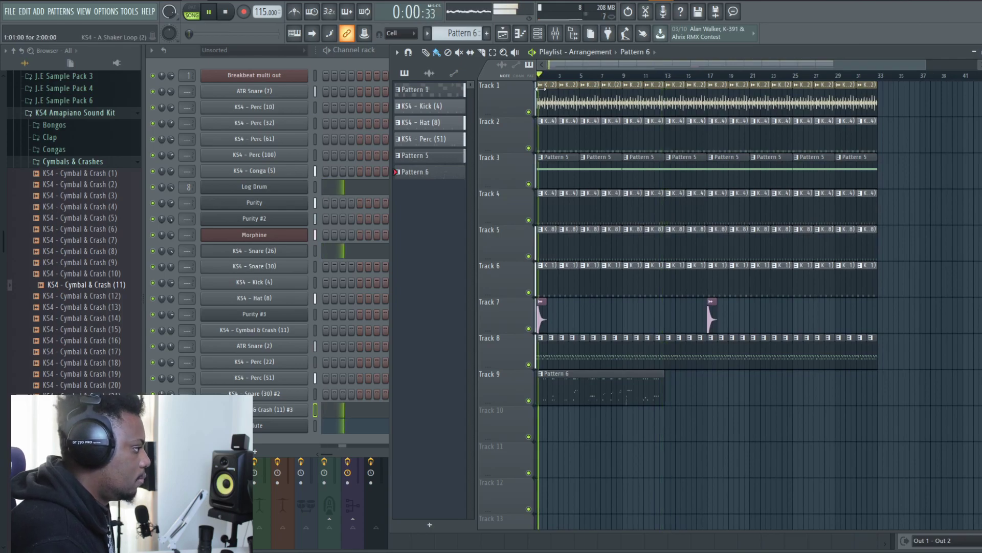
- Inspect Pattern 6's Log Drum notes in the piano roll, return to the channel rack and stop playback
double_click(572, 389)
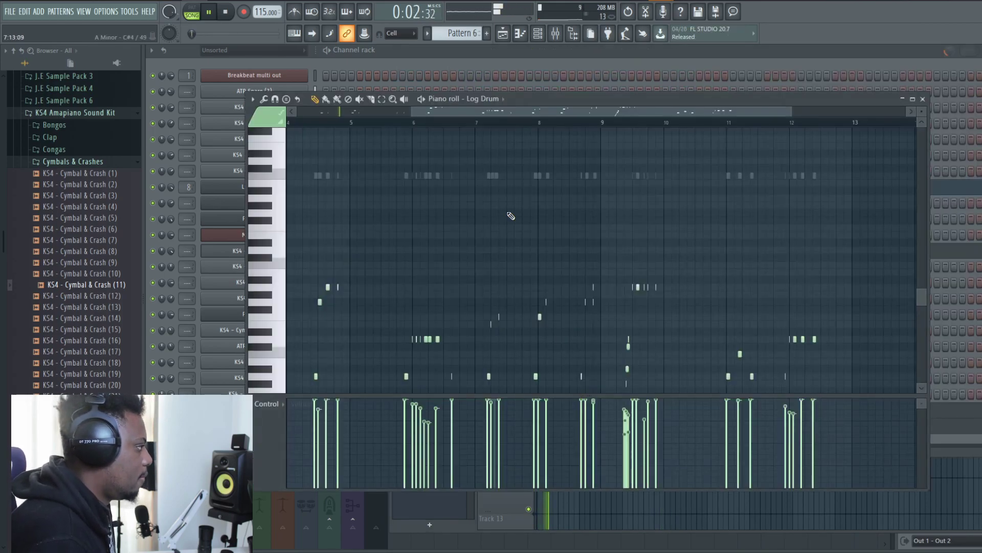
left_click(437, 54)
key("space")
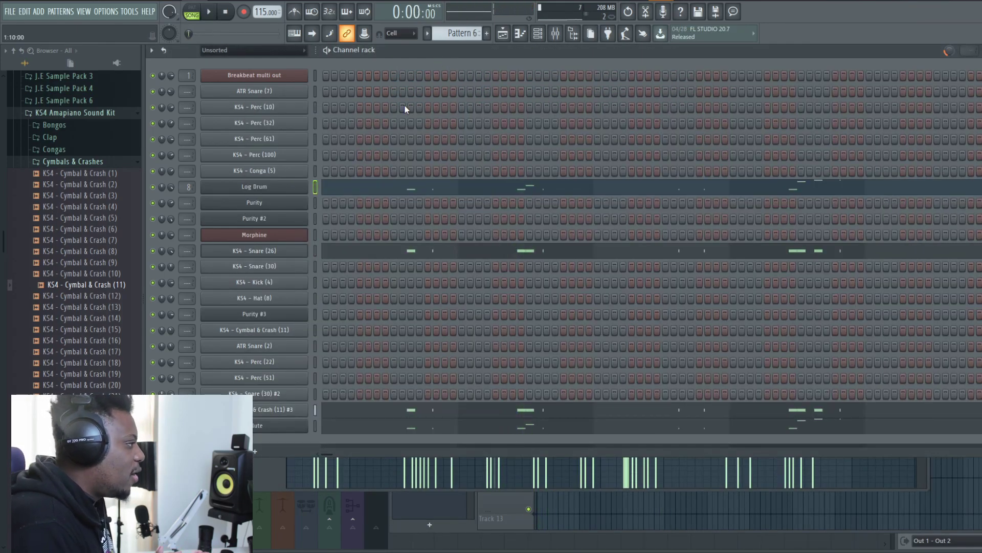